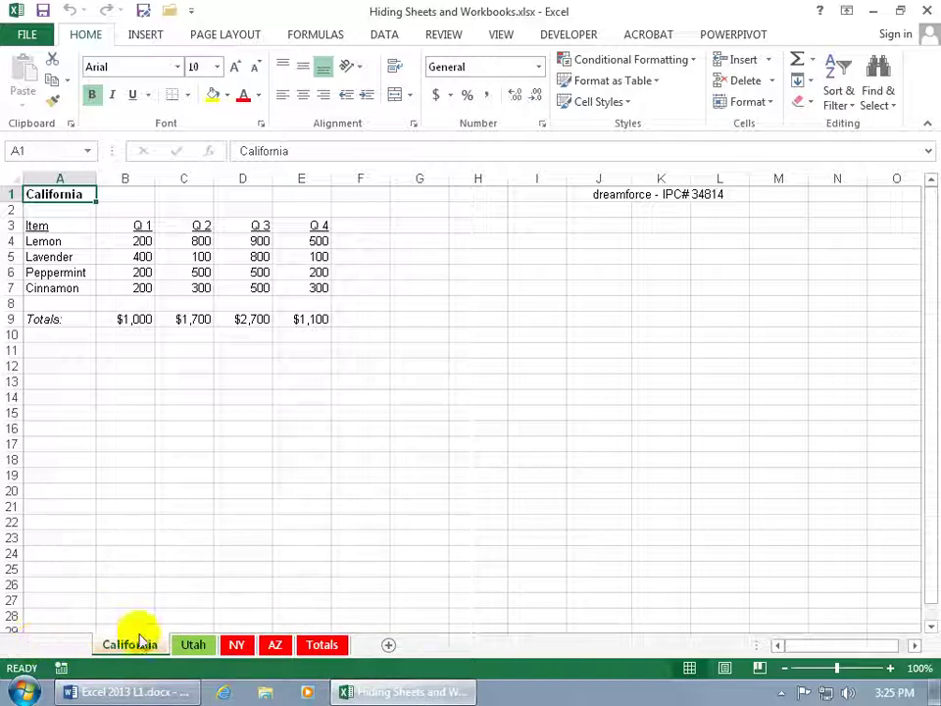
Bring up the Activate sheet list, dismiss it, then go to the Utah sheet.
right_click(54, 648)
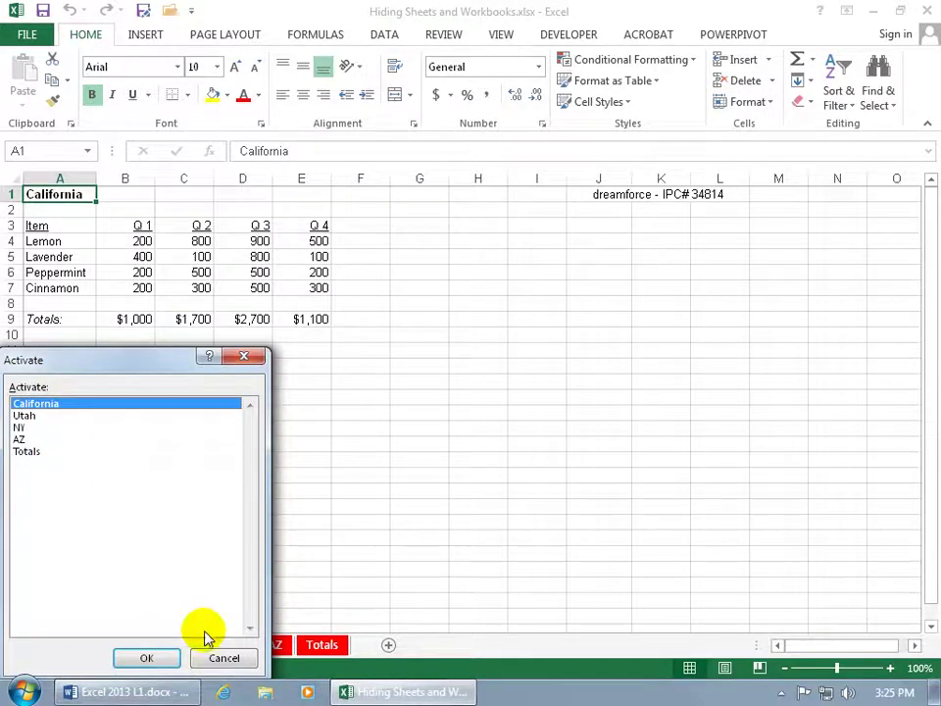
left_click(218, 659)
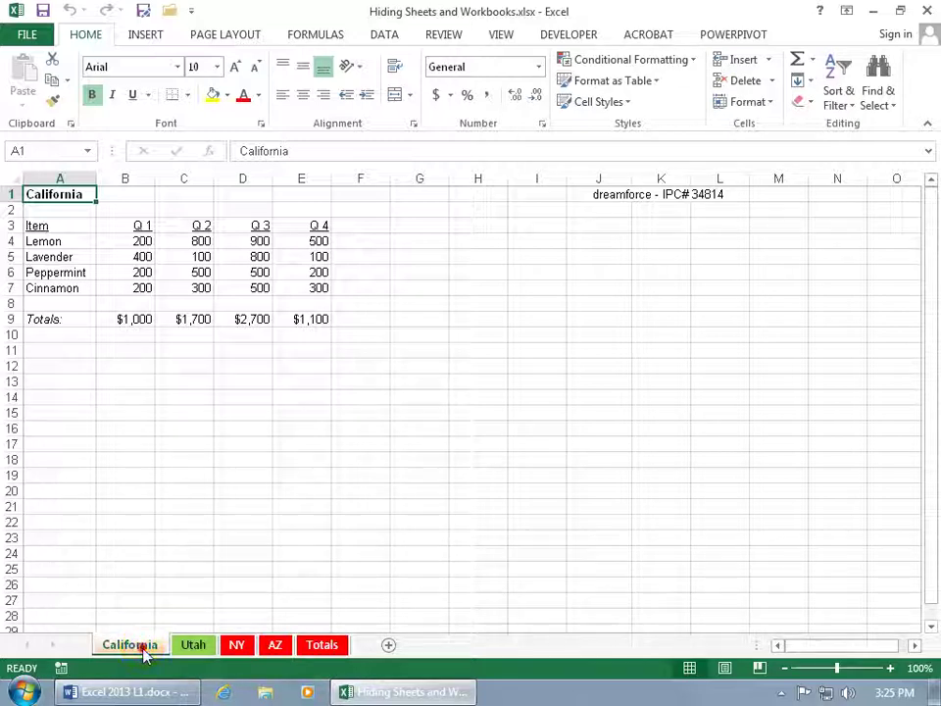
left_click(188, 647)
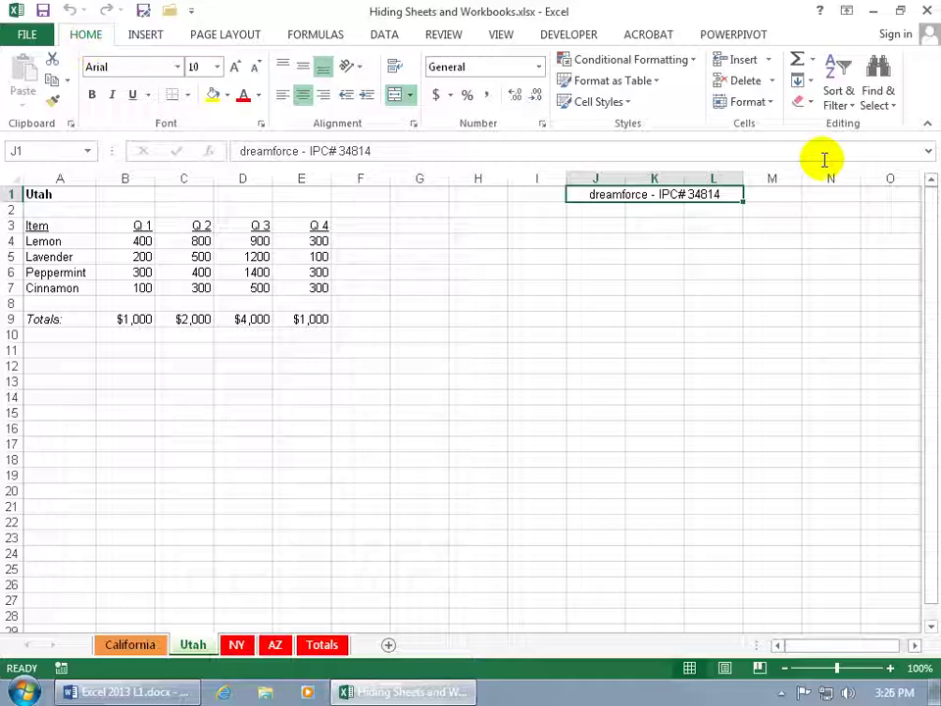
Hide the Utah sheet using Format > Hide & Unhide > Hide Sheet.
left_click(769, 102)
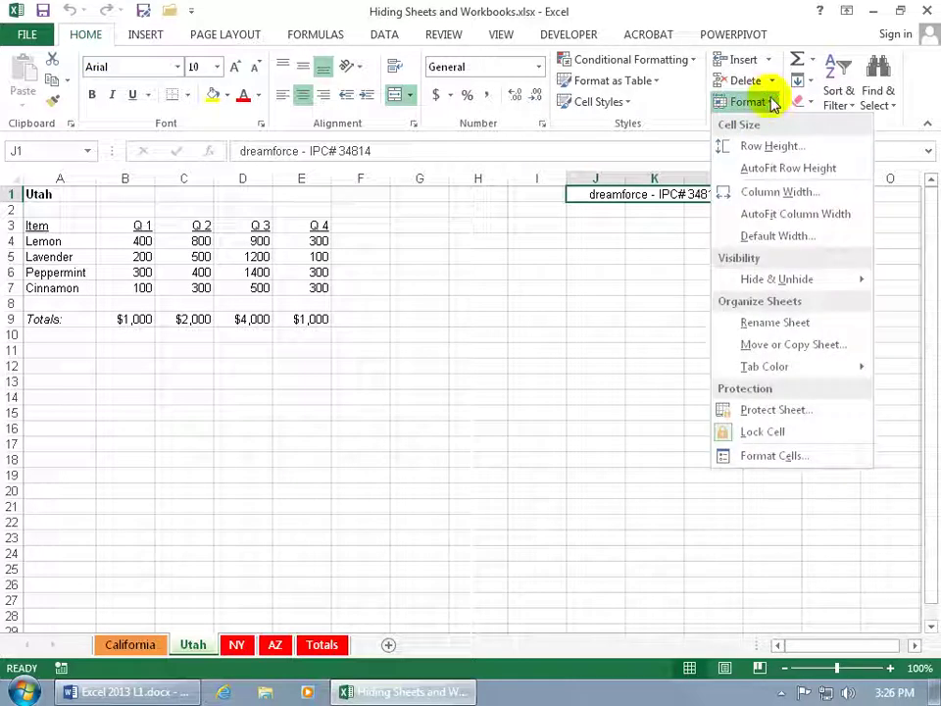
mouse_move(794, 282)
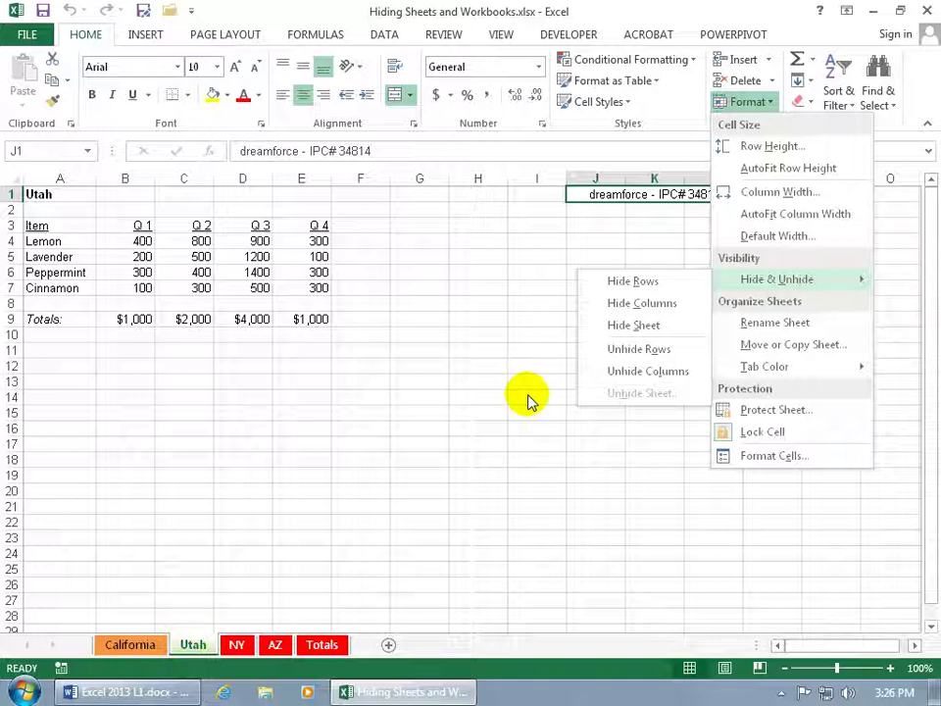
left_click(623, 326)
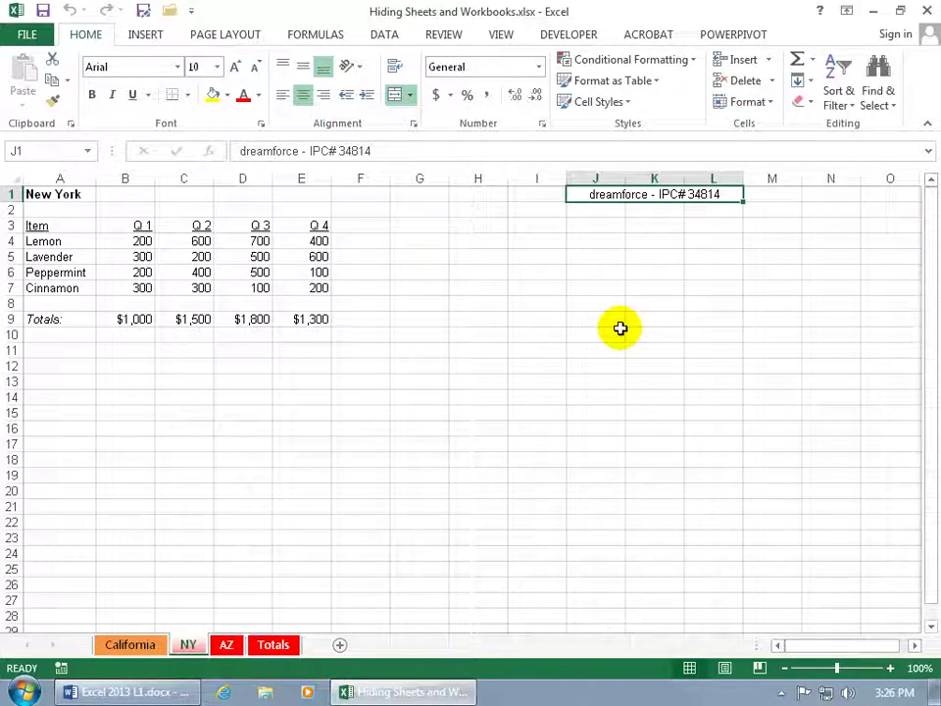
Group the NY and AZ sheets and hide them together.
left_click(226, 645, "ctrl")
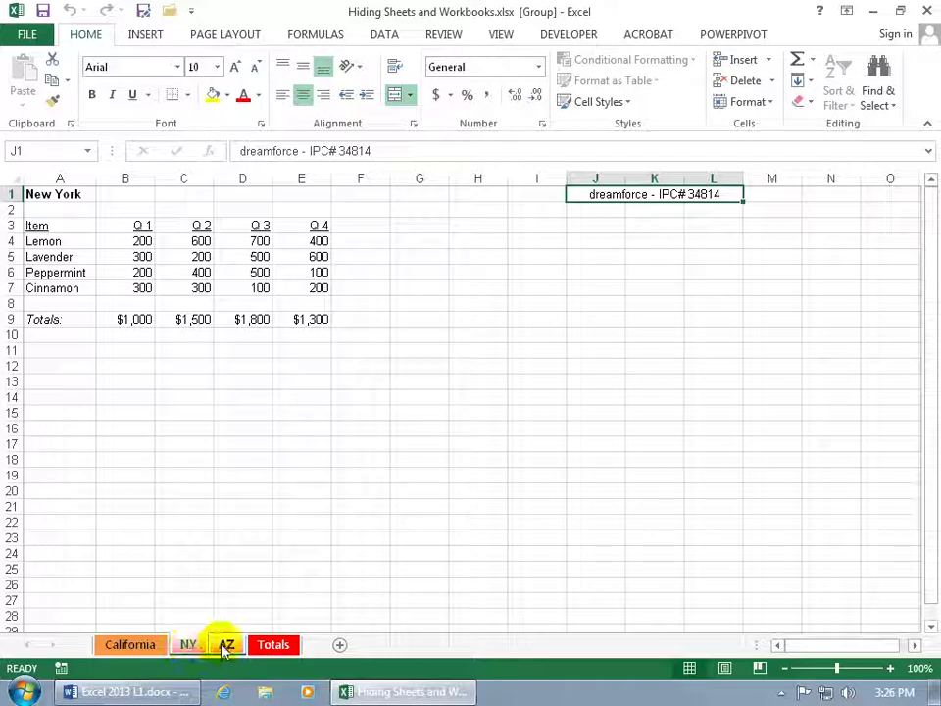
right_click(224, 647)
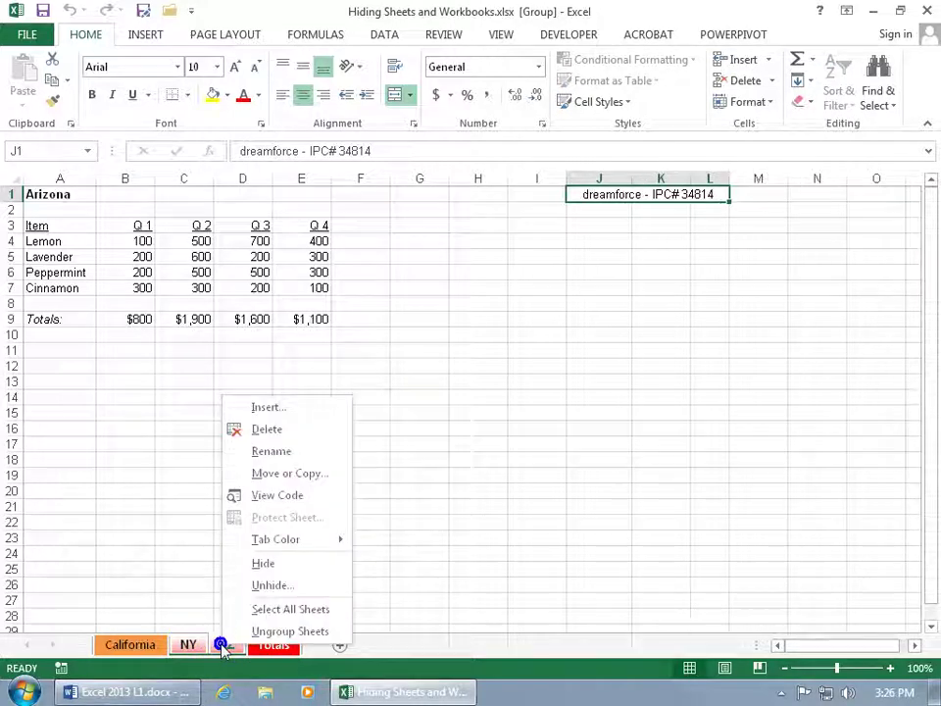
left_click(284, 565)
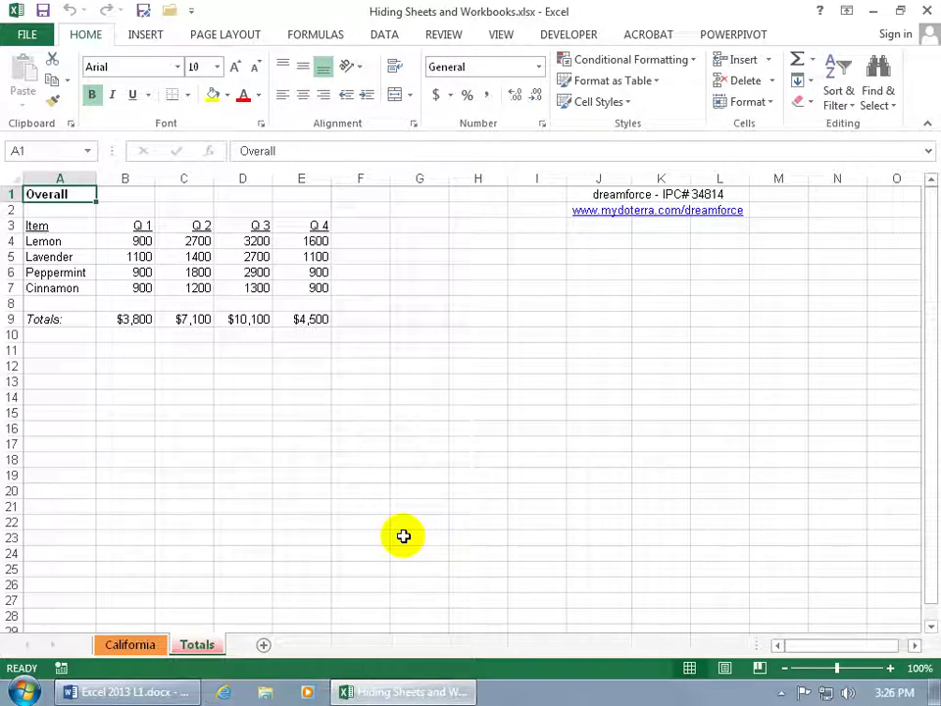
Unhide the Utah sheet from the Unhide dialog's hidden sheets list.
right_click(195, 645)
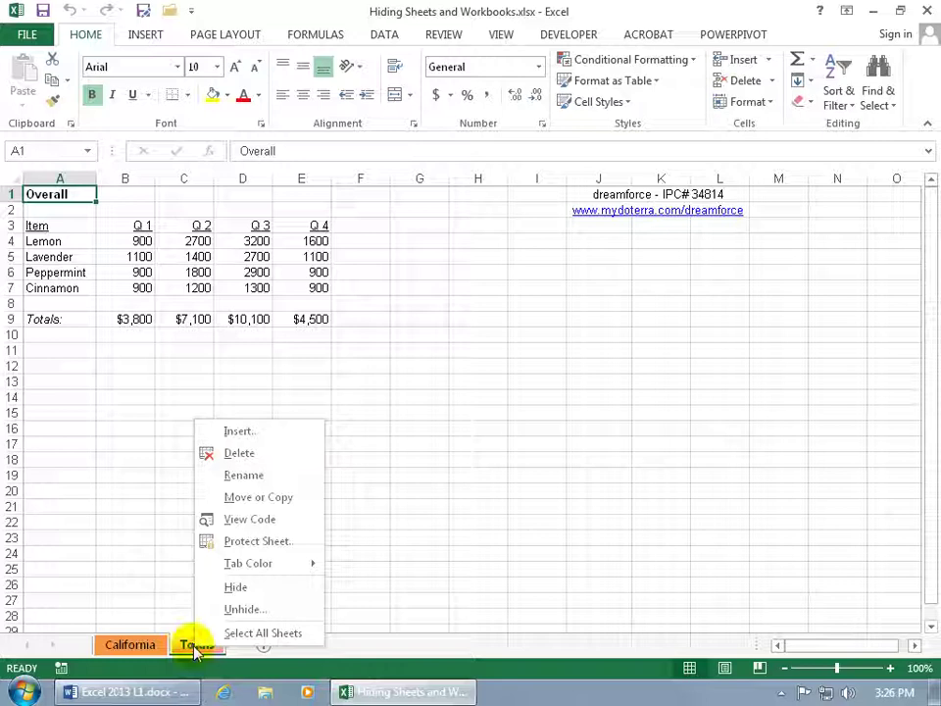
left_click(247, 609)
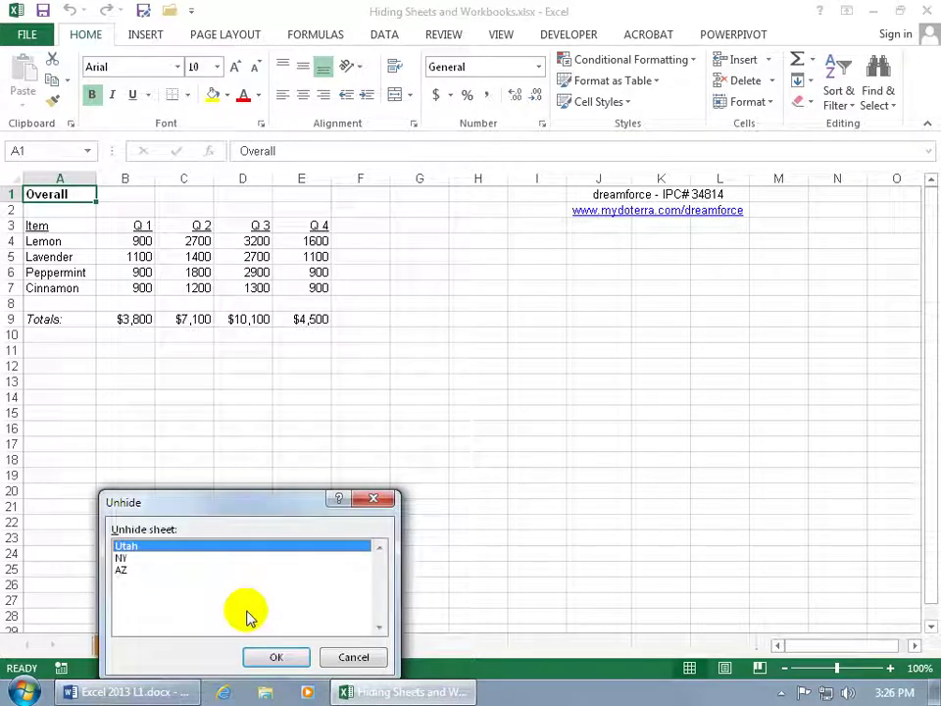
left_click(122, 570)
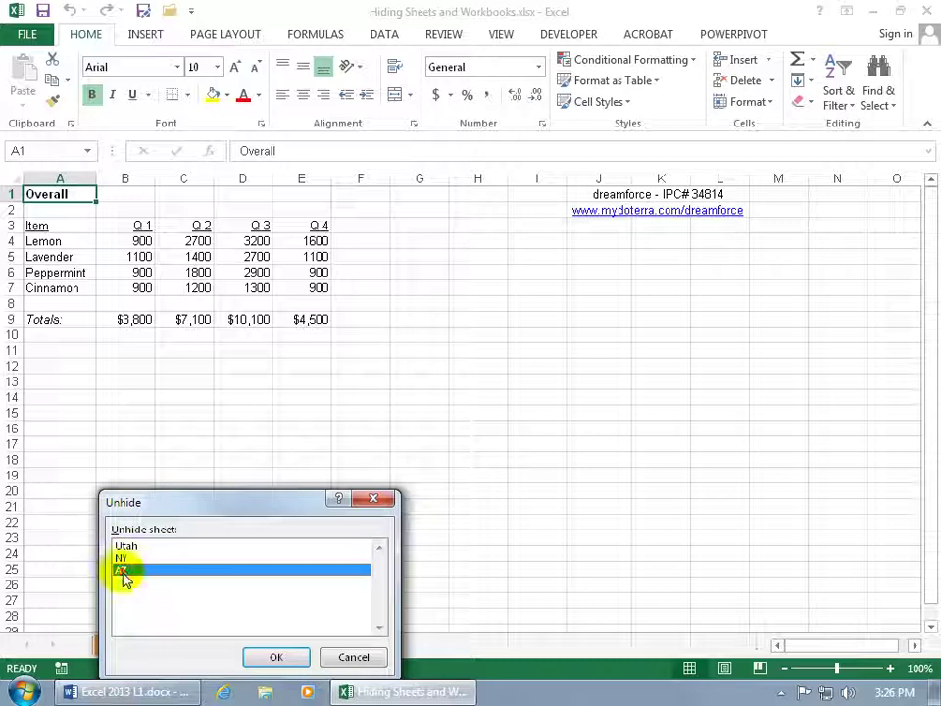
left_click(124, 558)
left_click(134, 547)
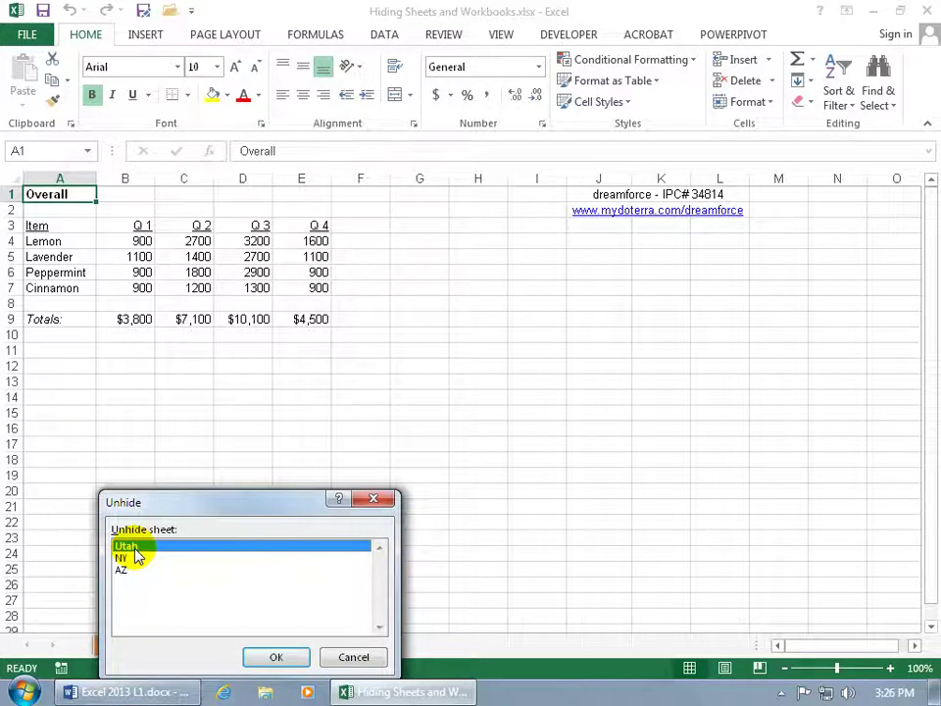
double_click(135, 549)
Unhide the NY and AZ sheets, one after the other.
right_click(192, 649)
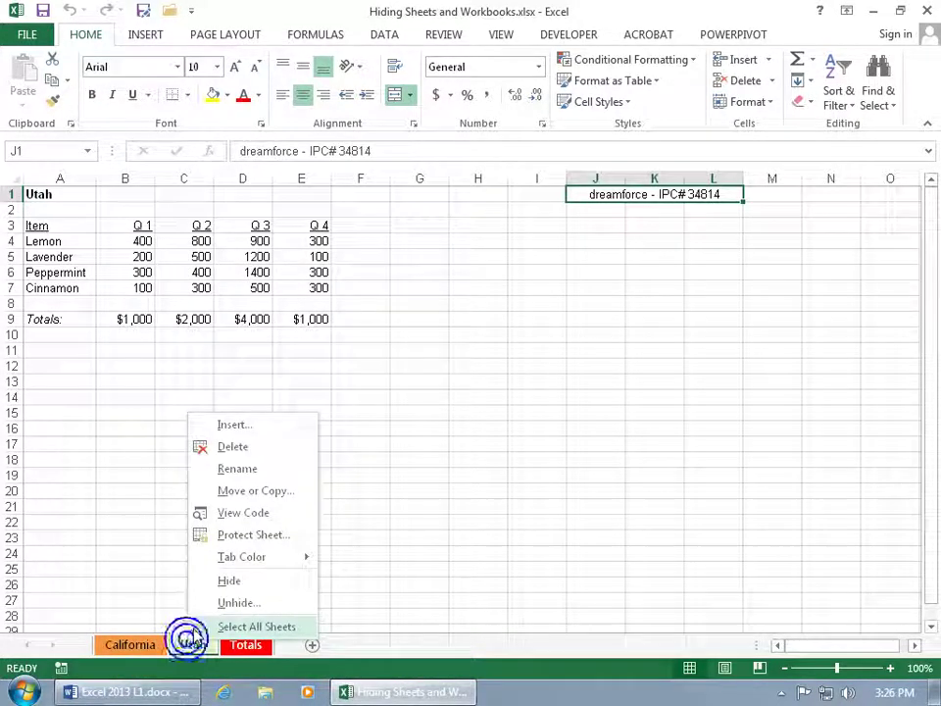
left_click(233, 604)
double_click(134, 546)
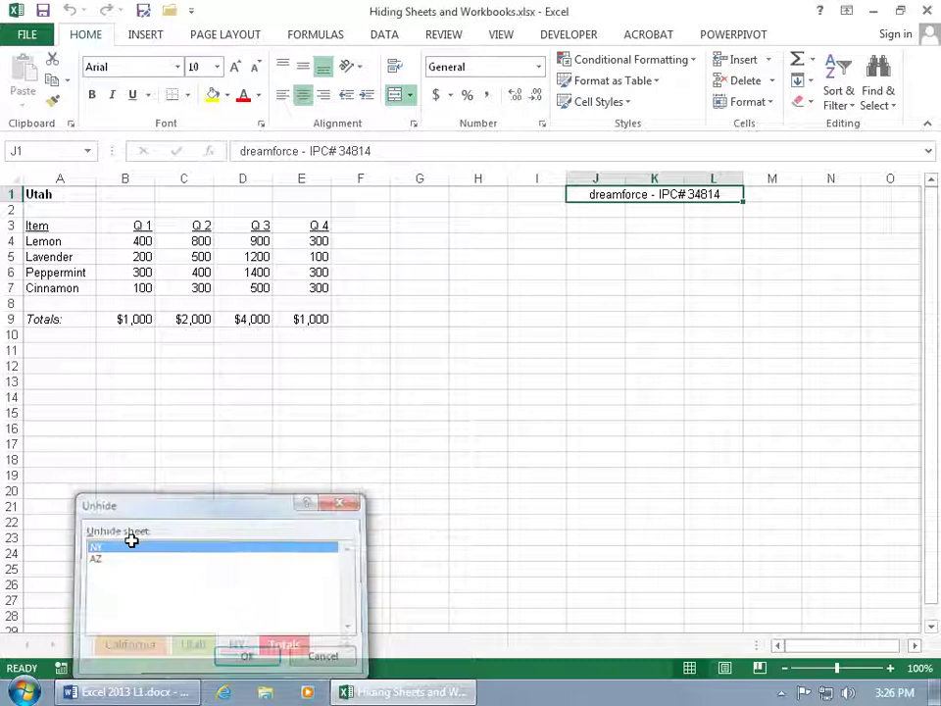
right_click(237, 645)
left_click(264, 610)
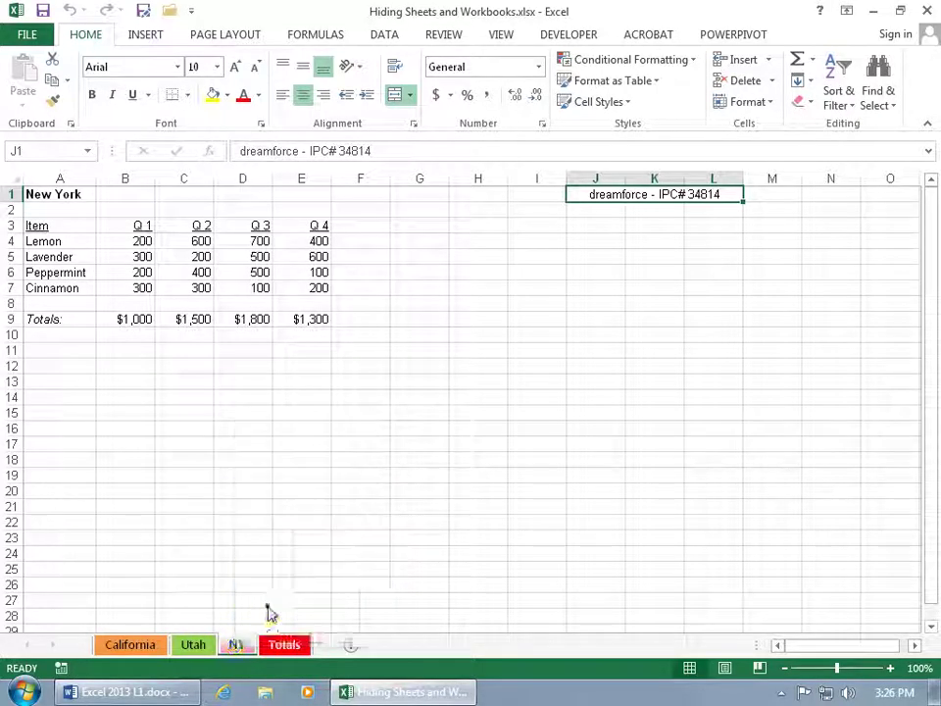
double_click(166, 547)
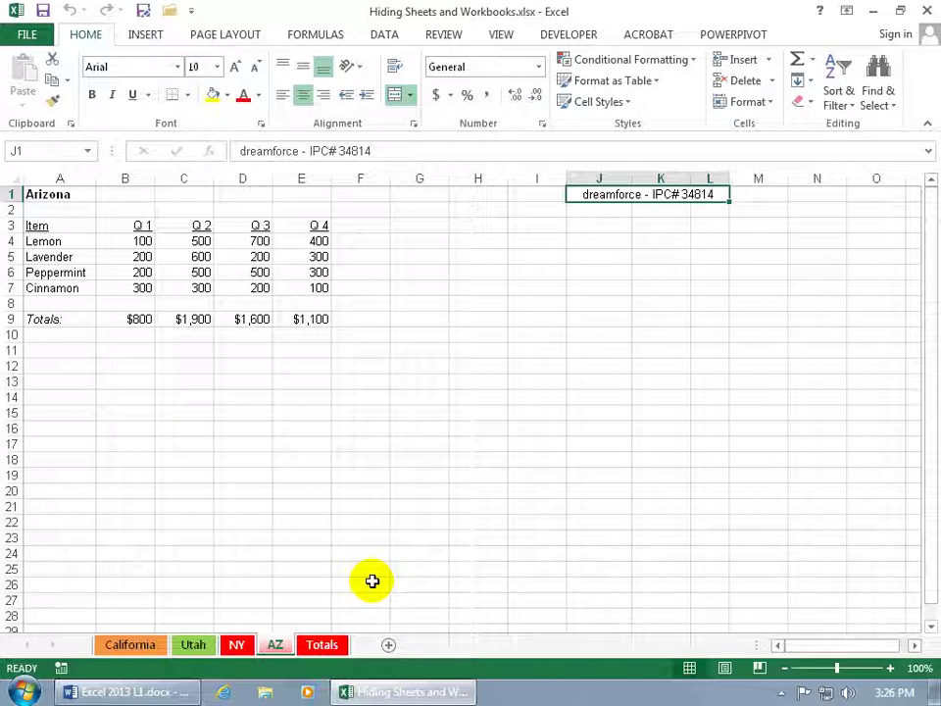
Go from Totals to California and back to Totals, showing overall totals $3,800–$4,500.
left_click(323, 645)
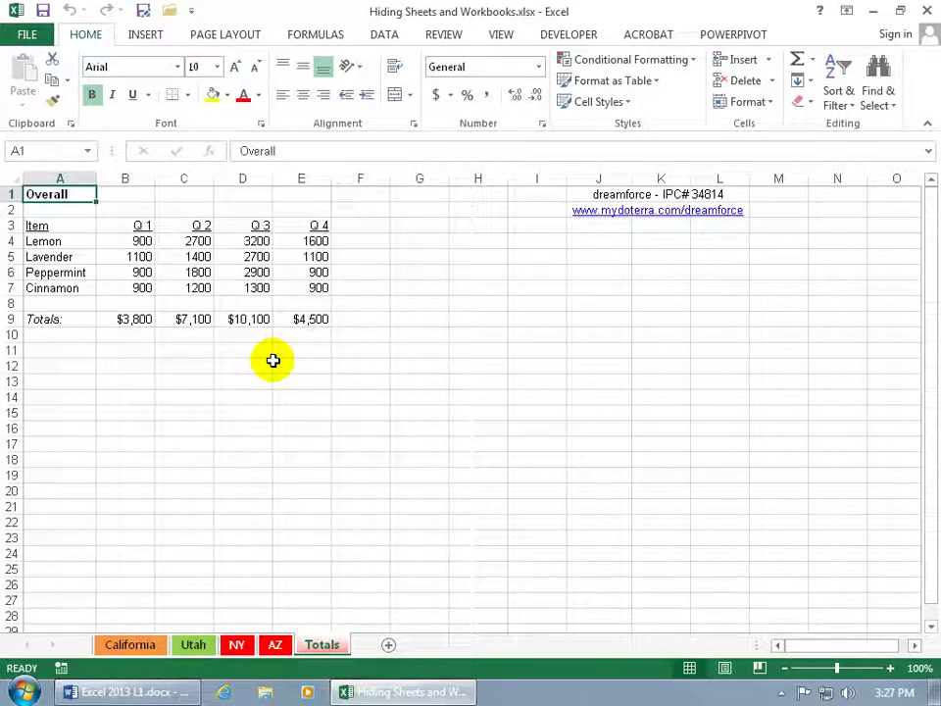
left_click(137, 645)
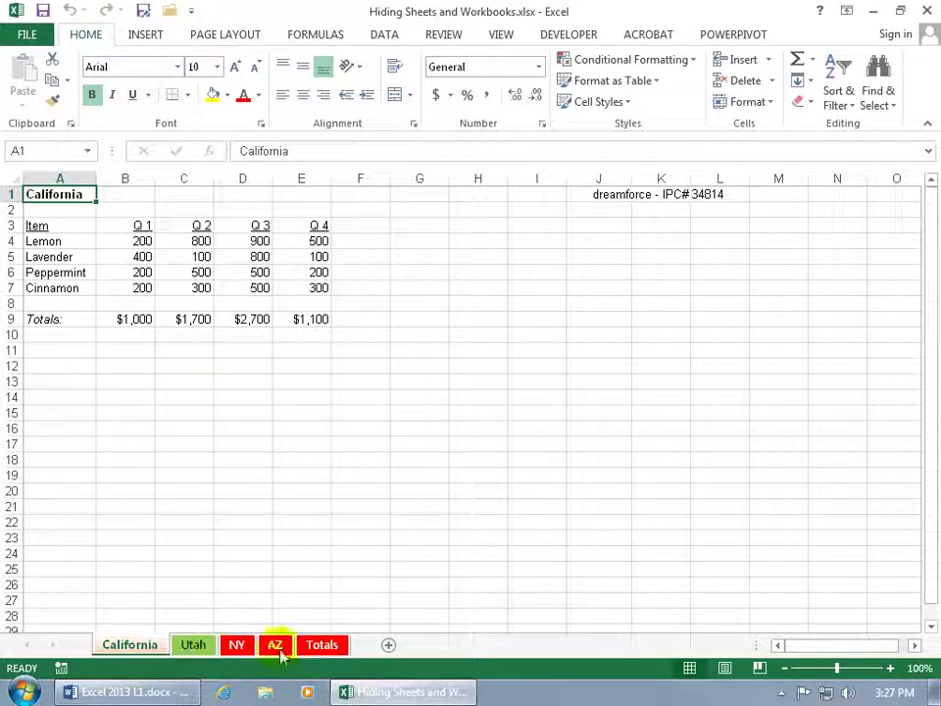
left_click(328, 651)
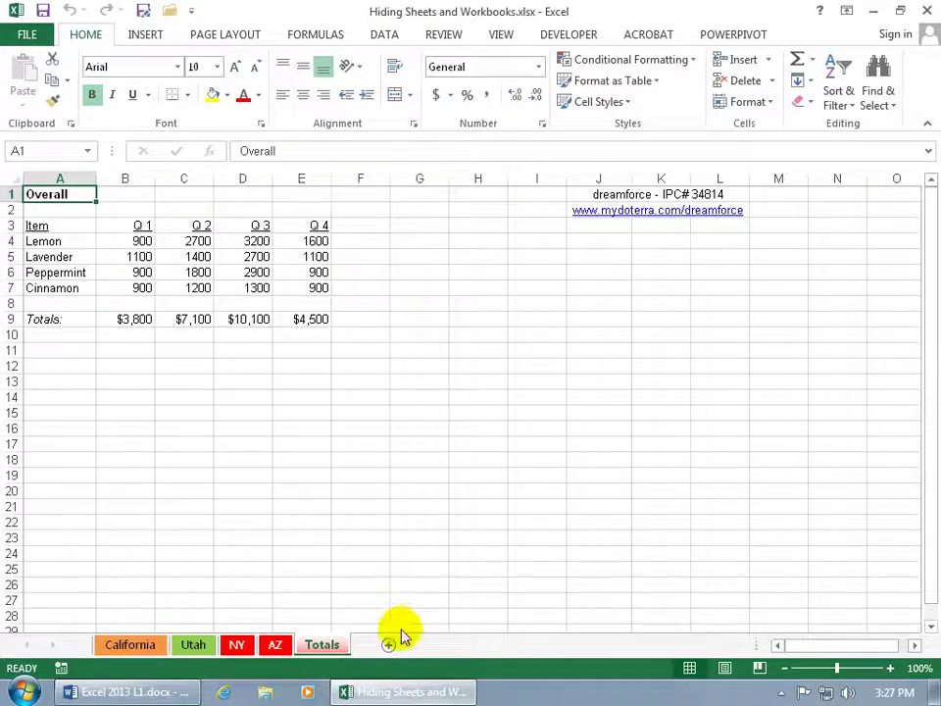
Launch blank workbooks Book1 and Book2 from the Excel taskbar button's jump list.
right_click(395, 694)
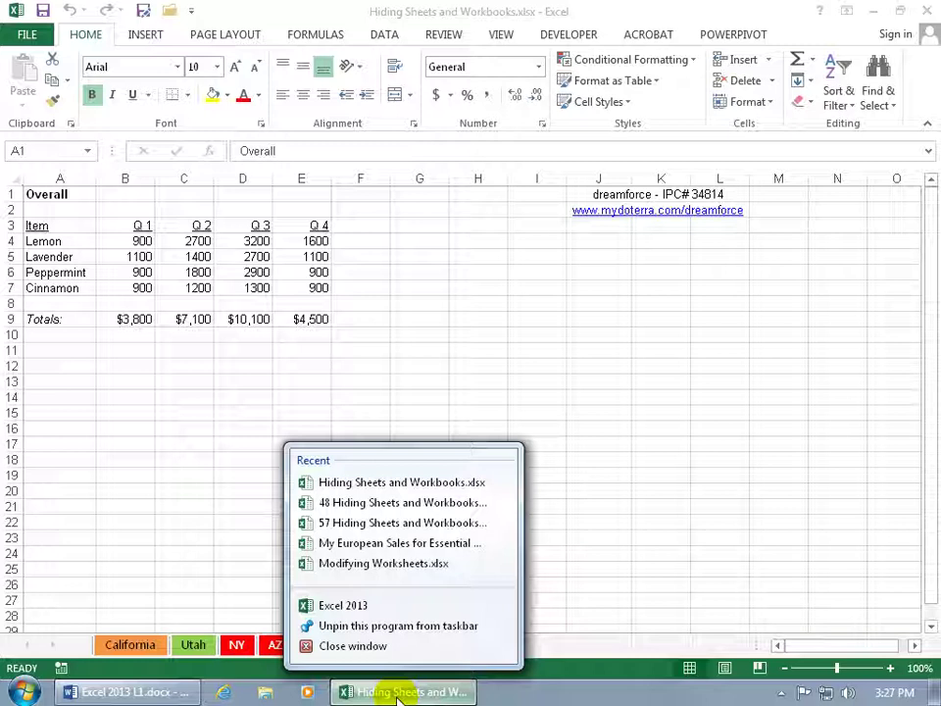
left_click(351, 607)
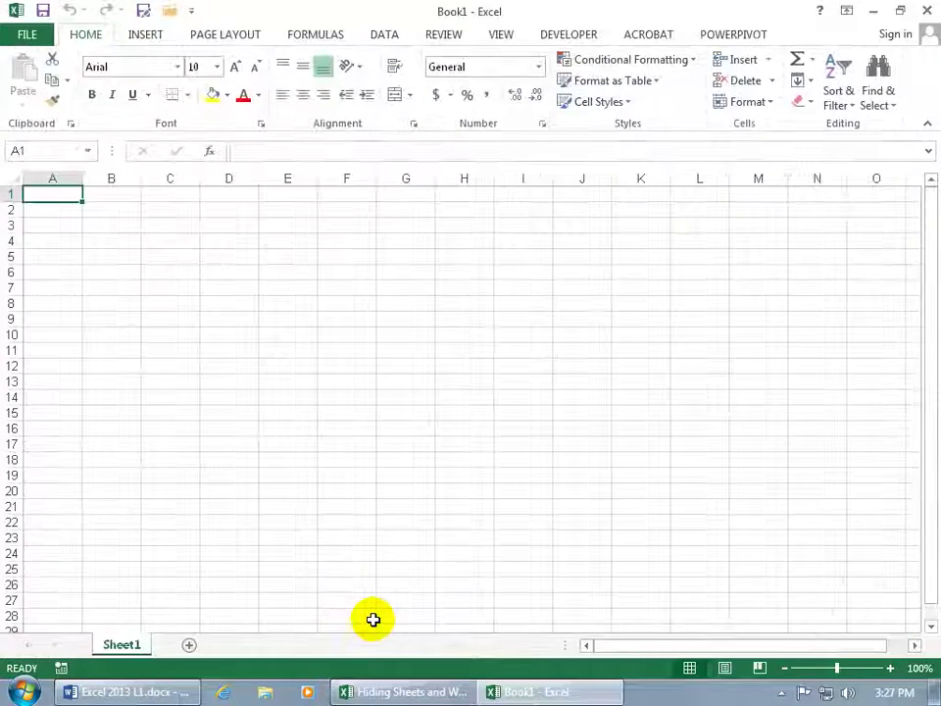
right_click(525, 693)
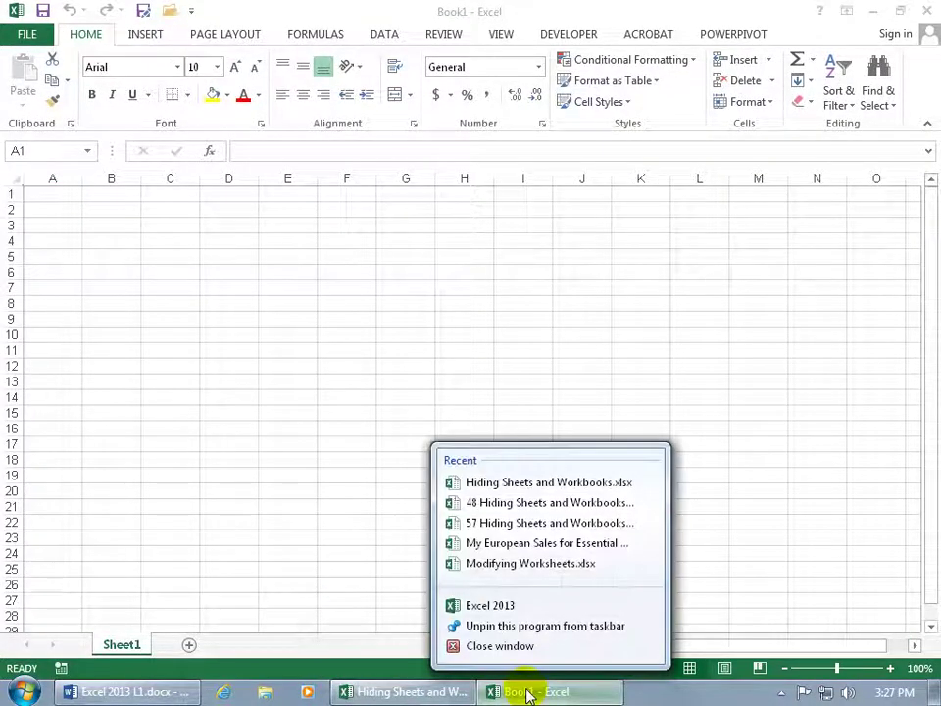
left_click(519, 606)
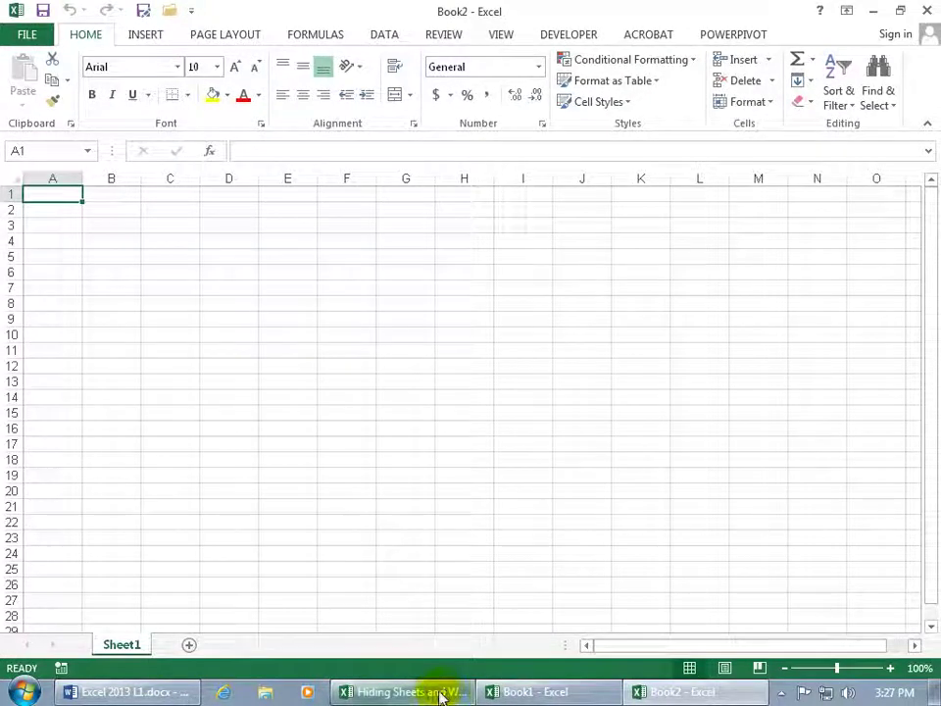
mouse_move(644, 696)
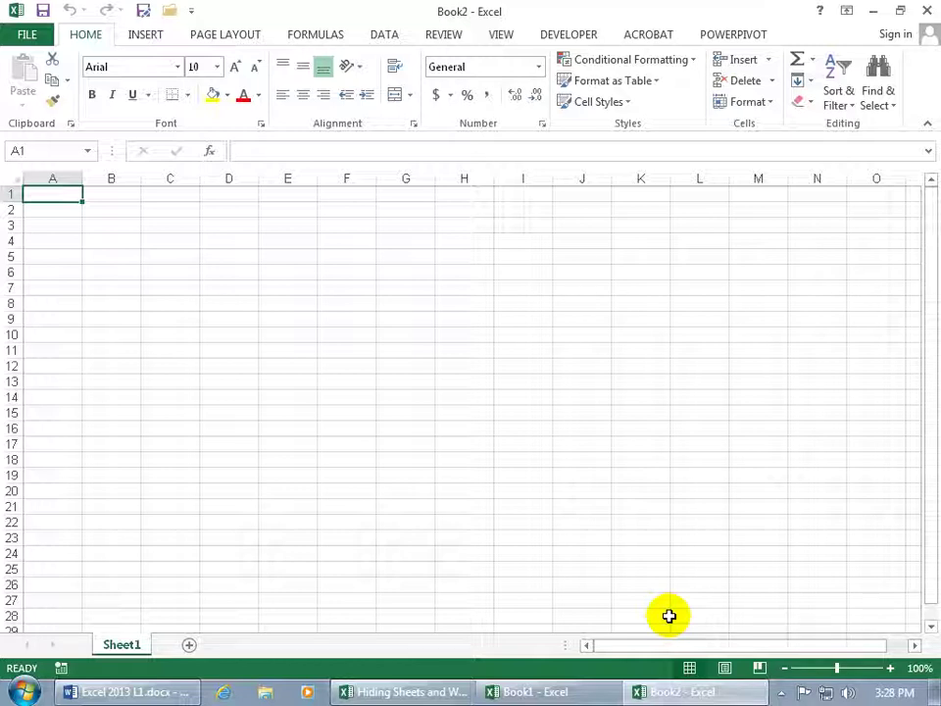
Hide the Book2 window with View > Window > Hide.
left_click(504, 35)
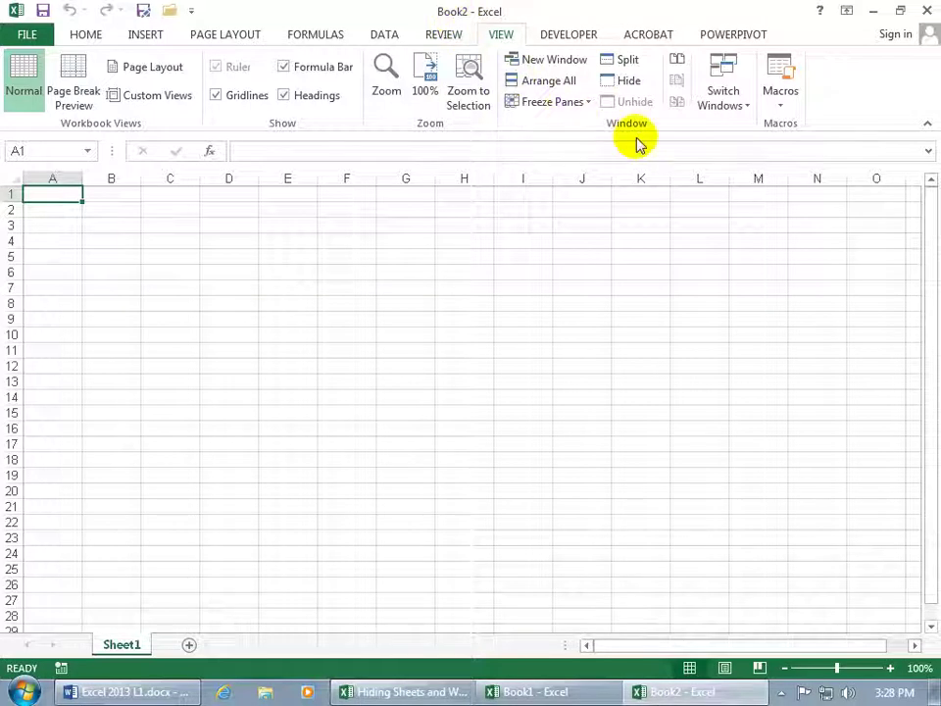
left_click(630, 82)
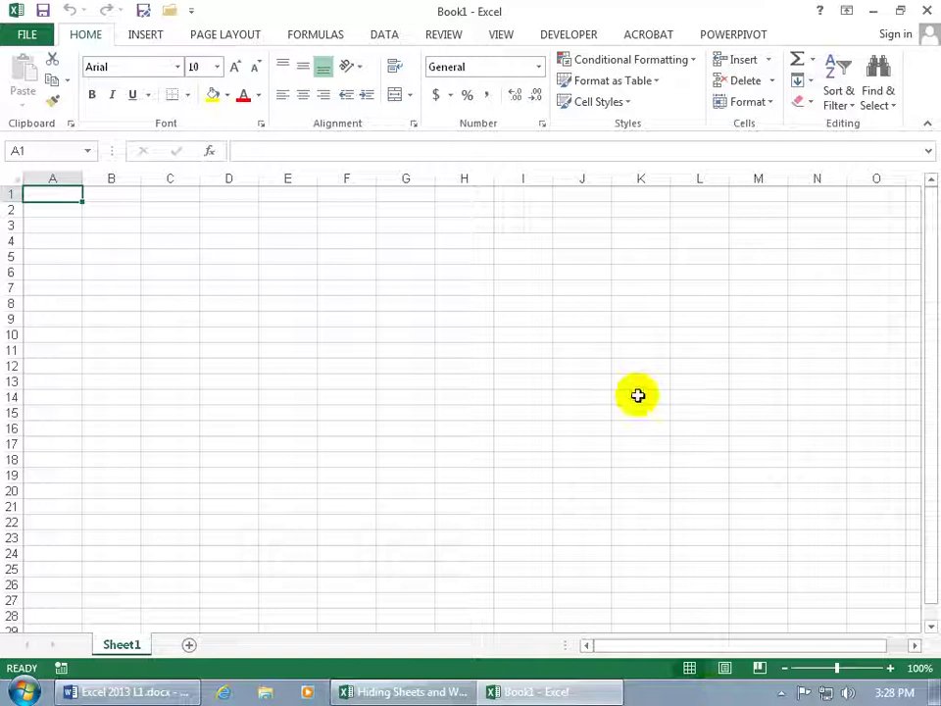
Bring the Hiding Sheets and Workbooks workbook forward and hide its window via View > Hide.
left_click(535, 691)
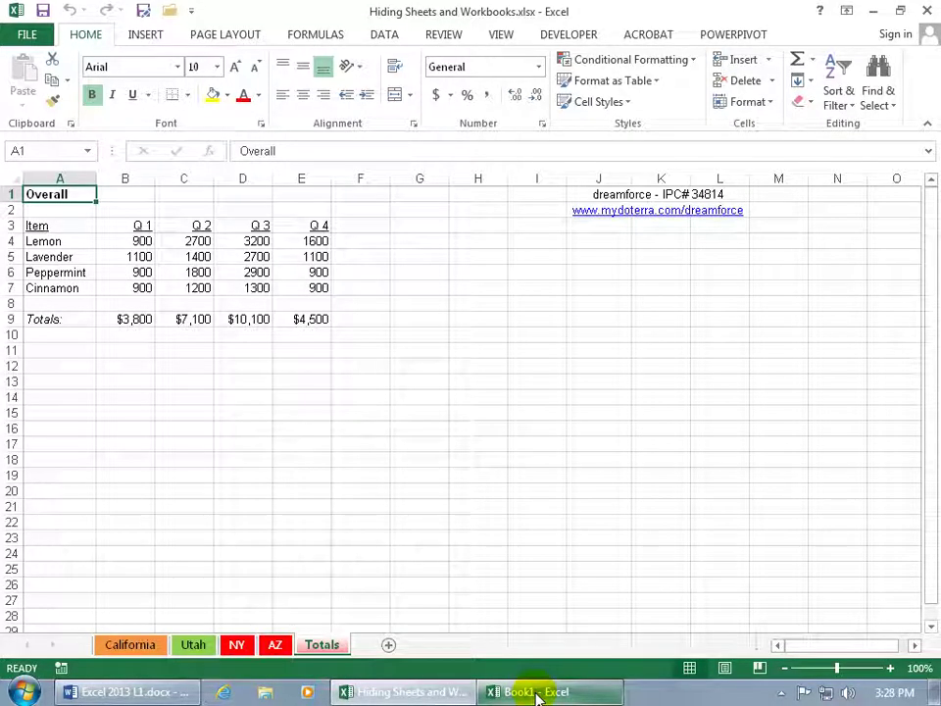
left_click(535, 692)
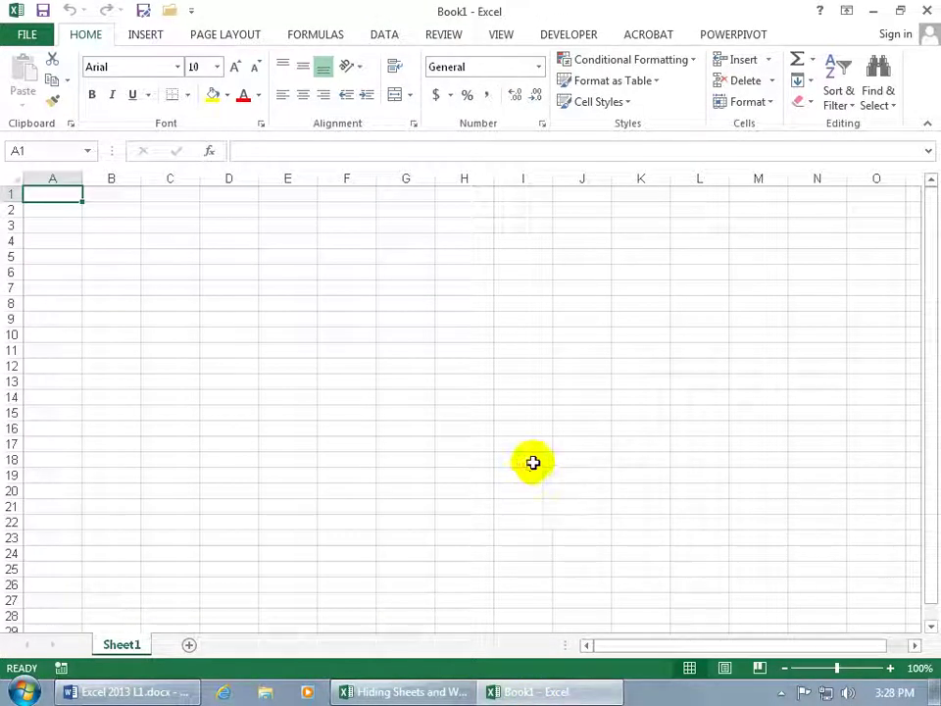
left_click(397, 692)
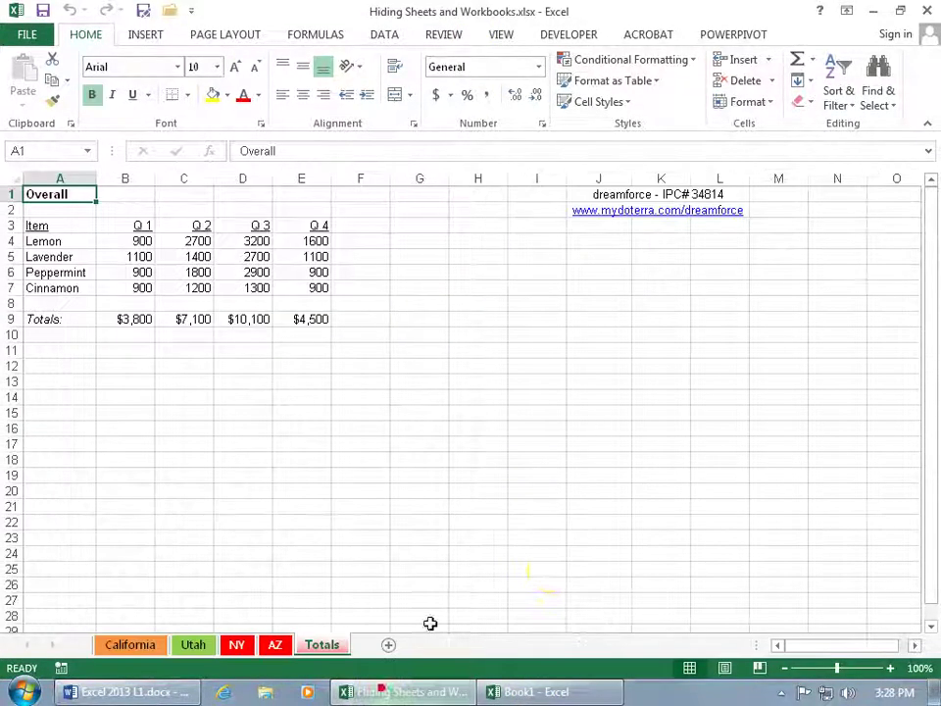
left_click(501, 36)
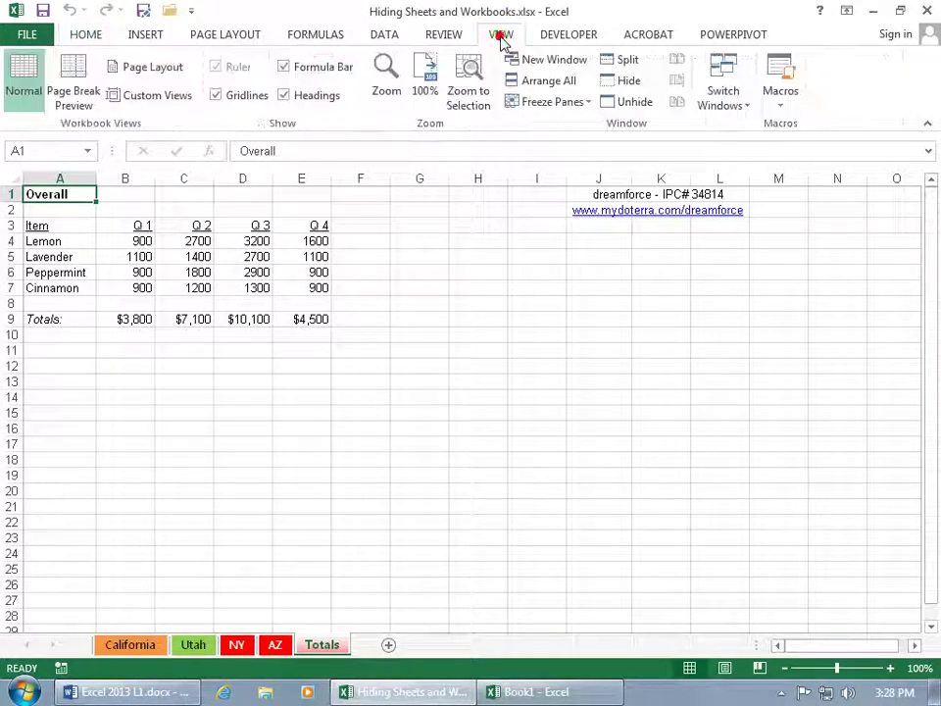
left_click(628, 83)
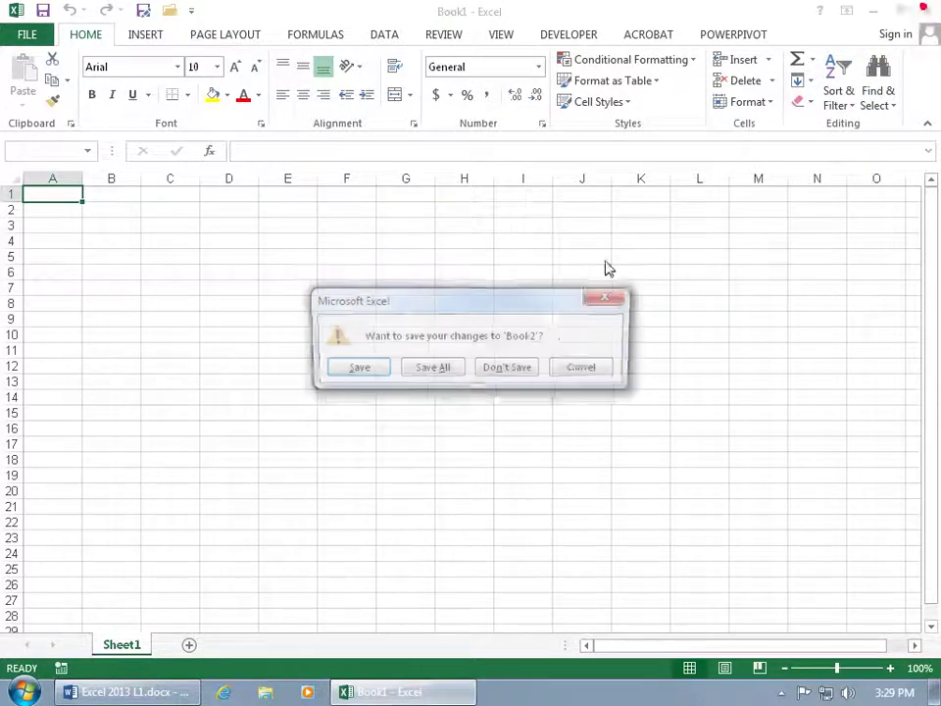
Choose Don't Save for Book2 and Save for Hiding Sheets and Workbooks.xlsx.
left_click(512, 370)
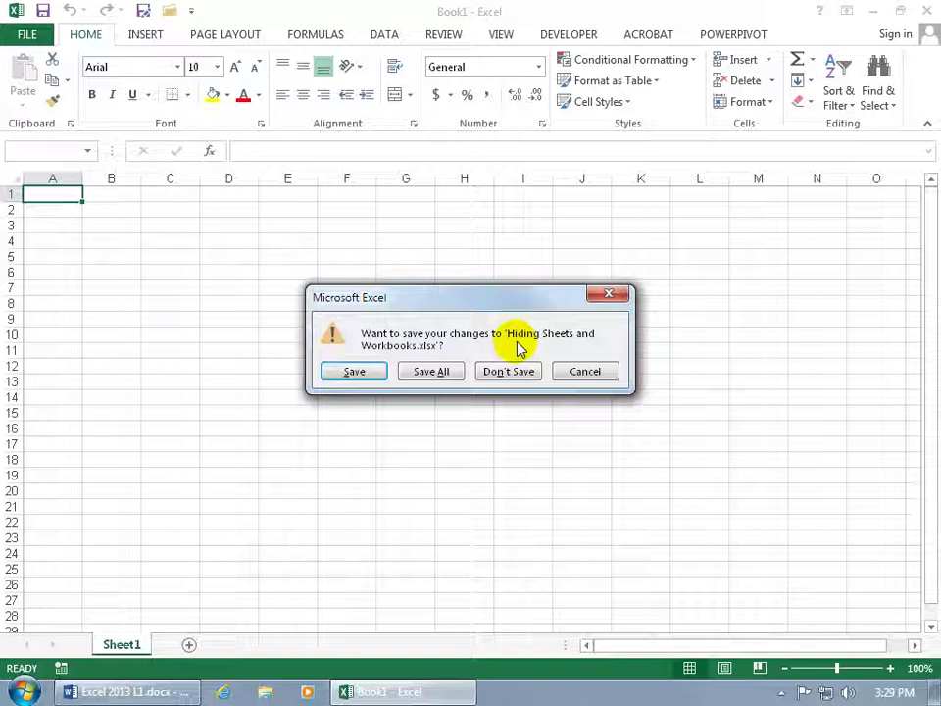
left_click(369, 374)
Reopen Hiding Sheets and Workbooks from Excel's recent files list.
right_click(350, 693)
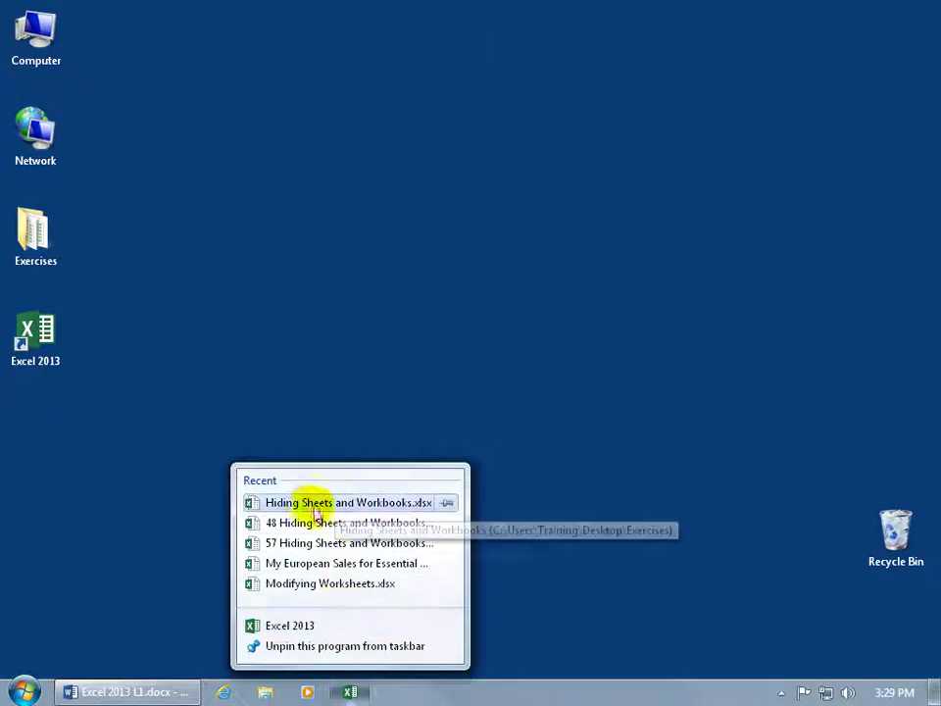
left_click(370, 507)
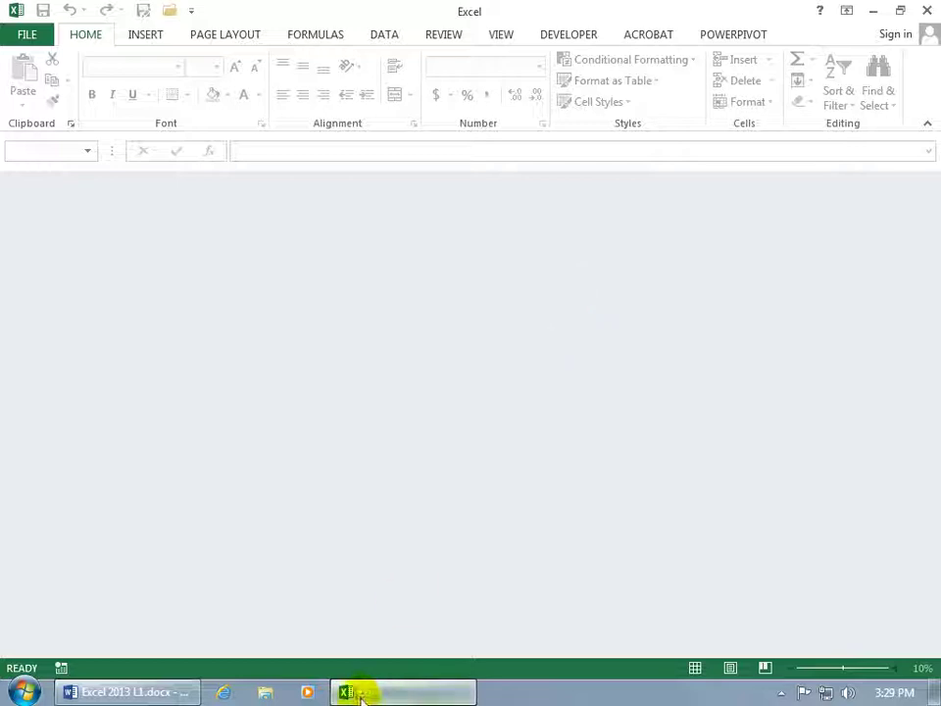
mouse_move(377, 696)
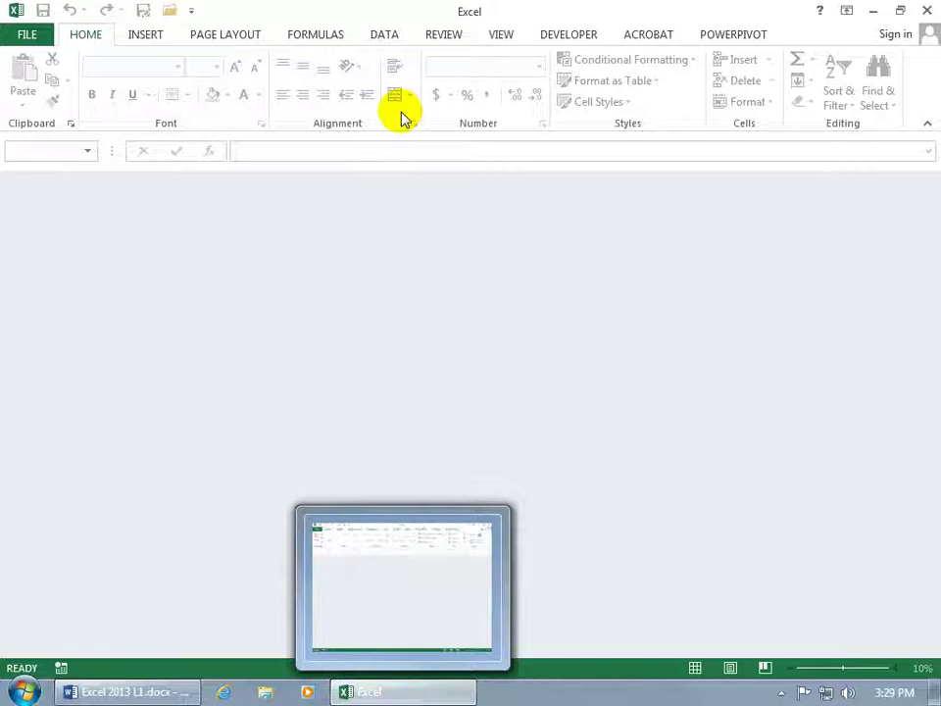
Unhide the Hiding Sheets and Workbooks workbook via View > Unhide.
left_click(498, 37)
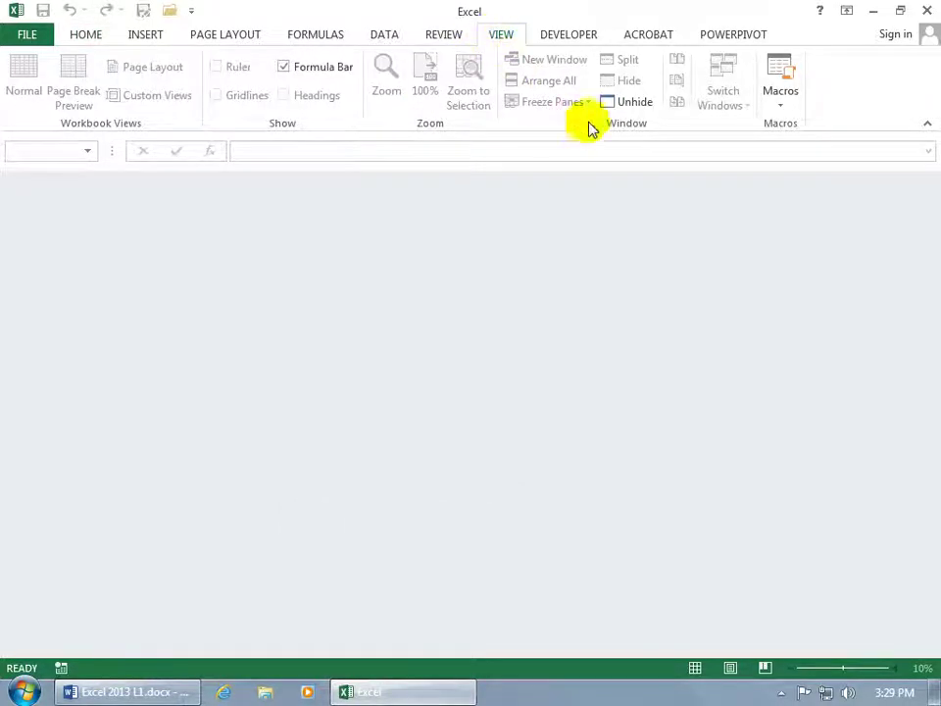
left_click(632, 102)
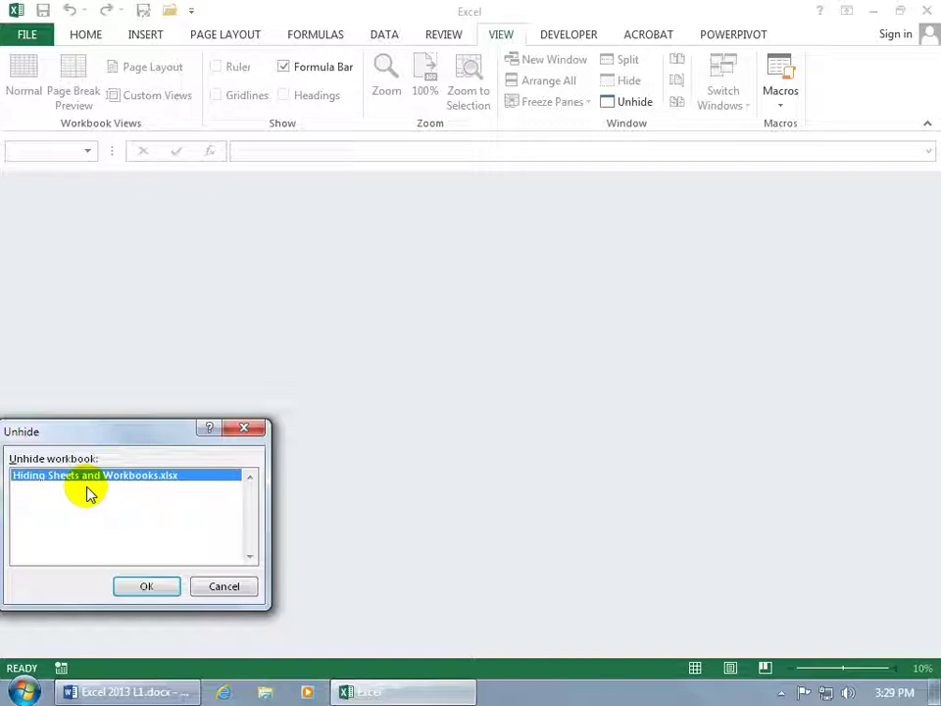
left_click(145, 588)
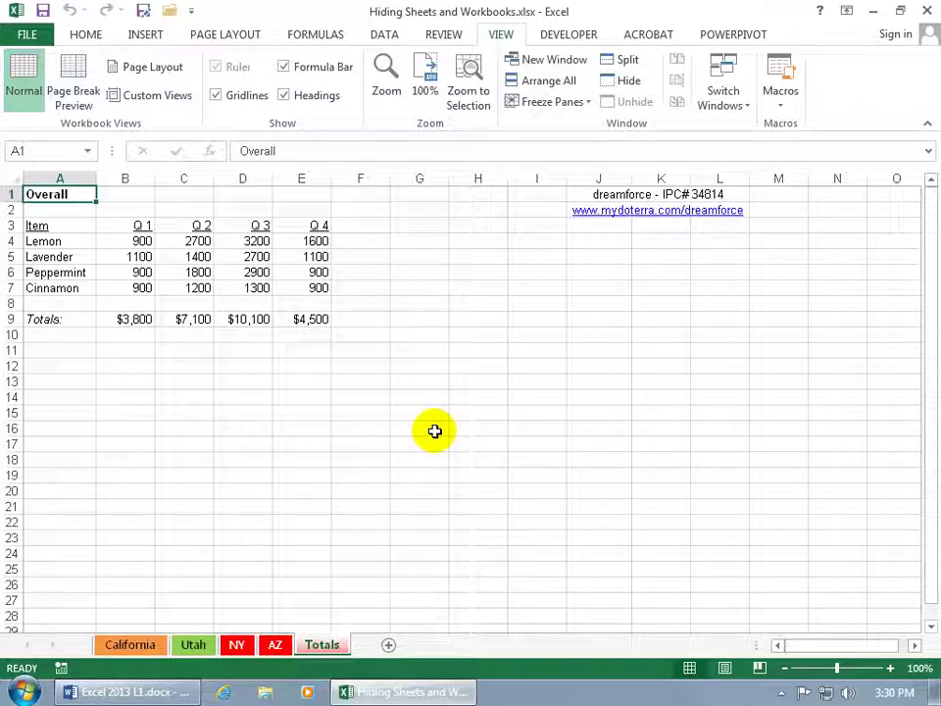
Launch blank Book1 and Book2, then bring Hiding Sheets and Workbooks back to front.
right_click(419, 692)
left_click(398, 607)
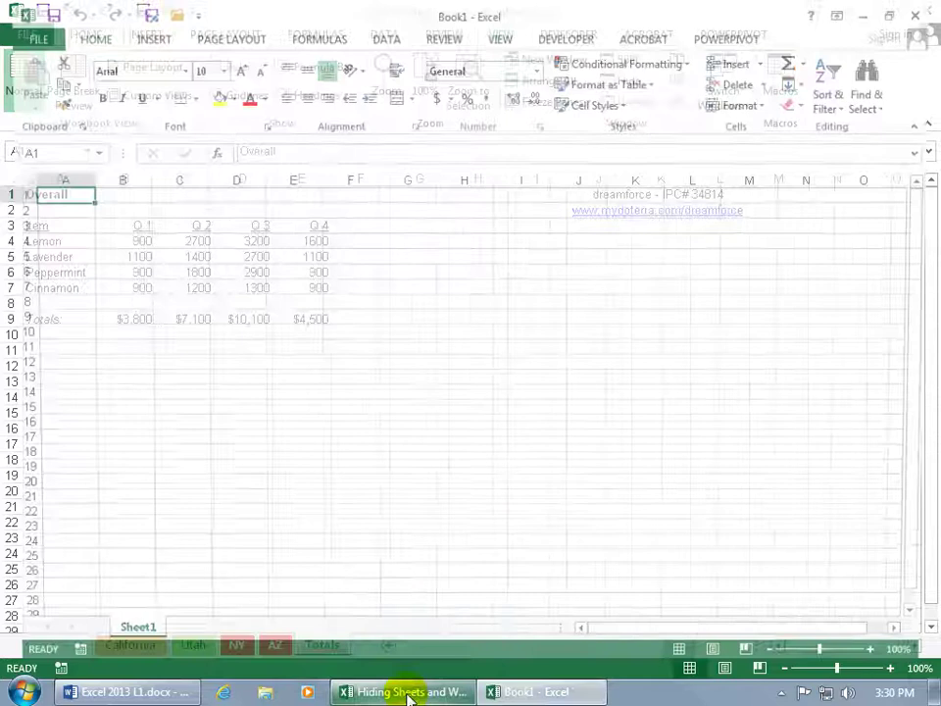
left_click(399, 615)
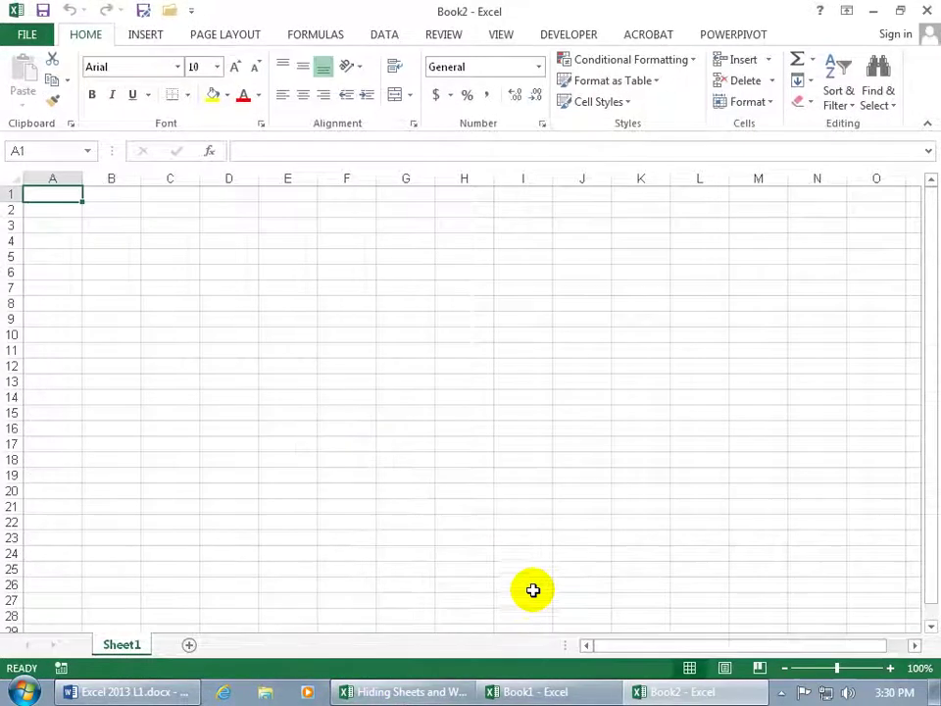
left_click(444, 693)
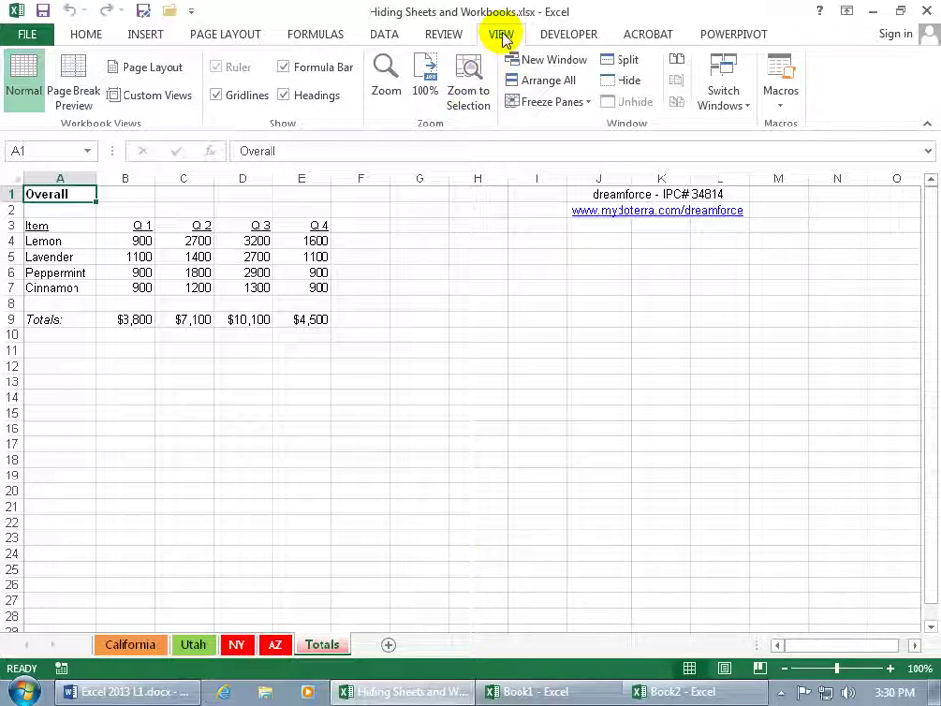
left_click(722, 98)
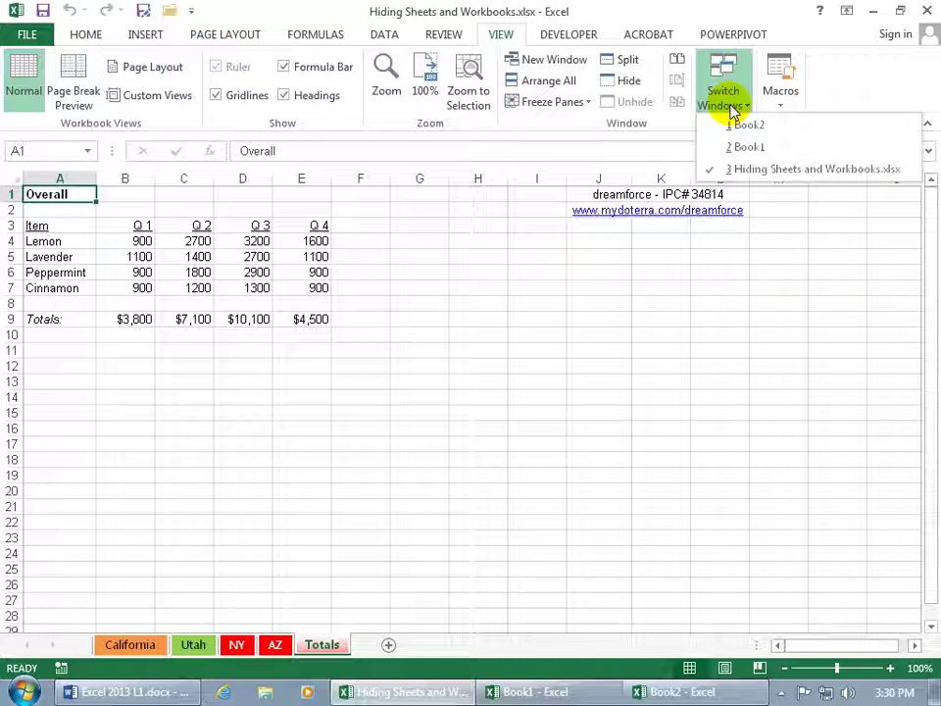
left_click(637, 122)
left_click(630, 80)
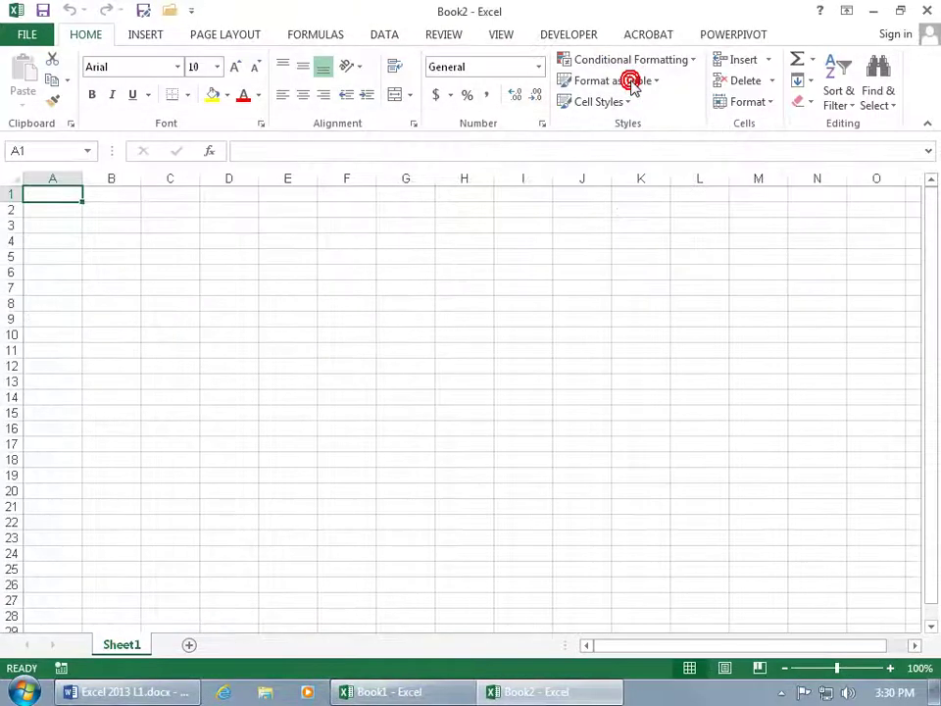
left_click(504, 37)
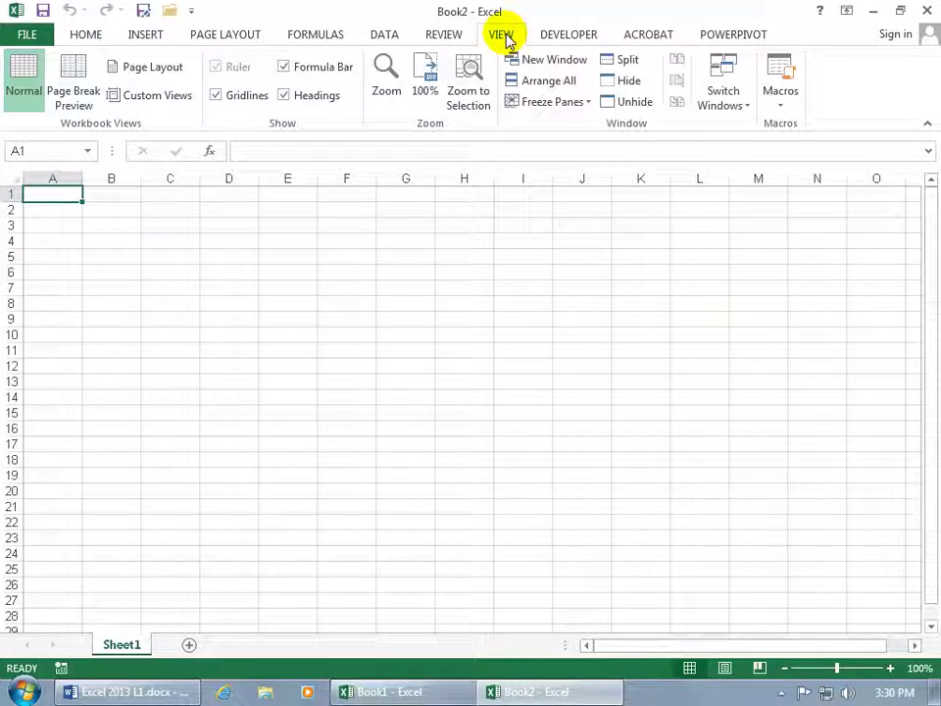
left_click(733, 102)
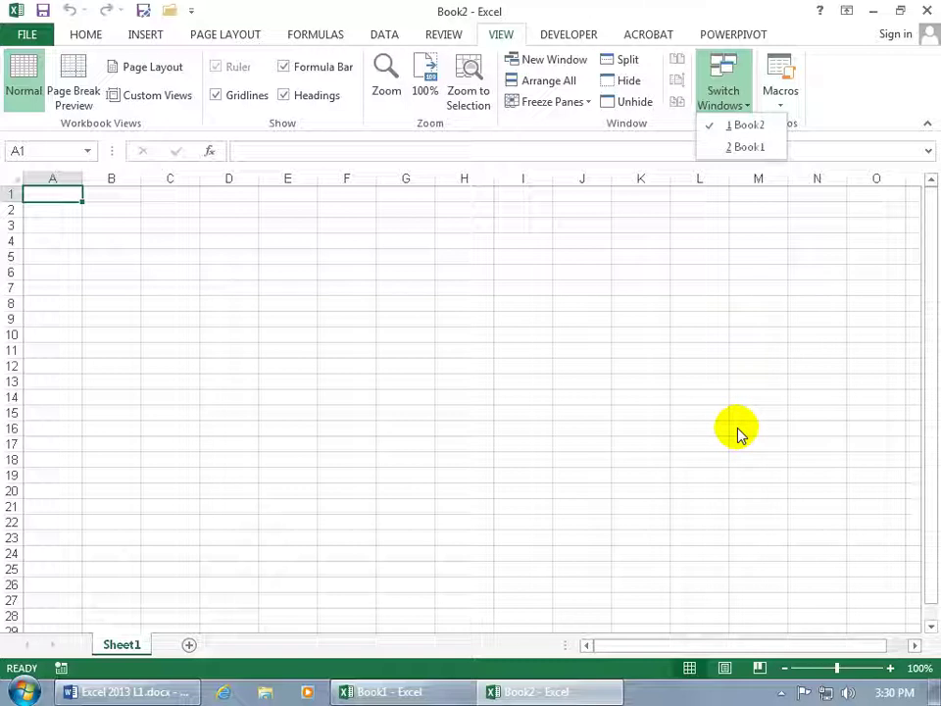
left_click(607, 124)
left_click(635, 106)
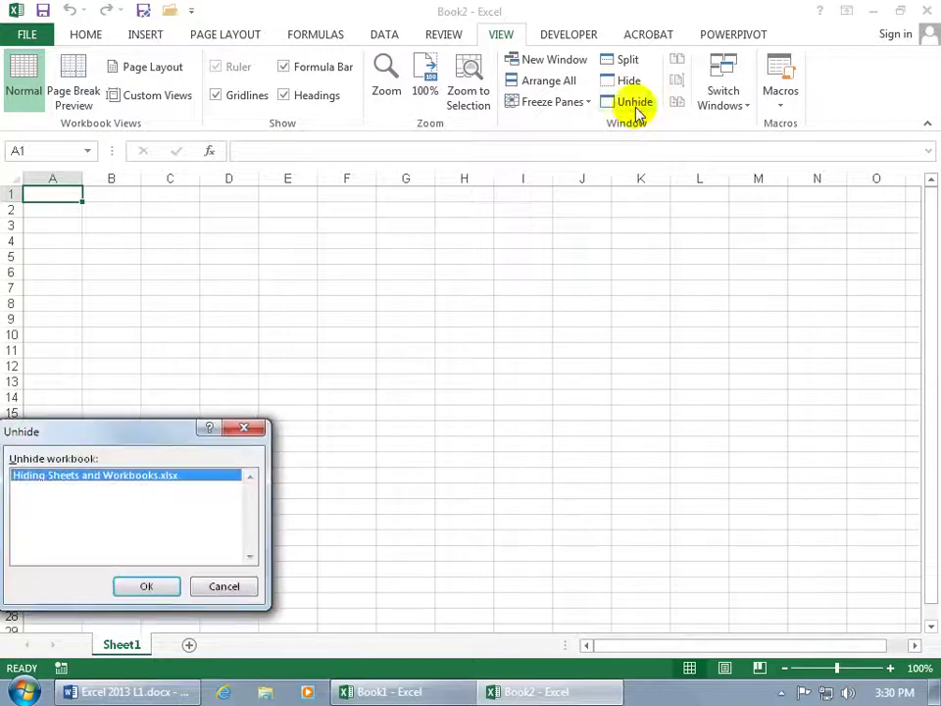
left_click(144, 588)
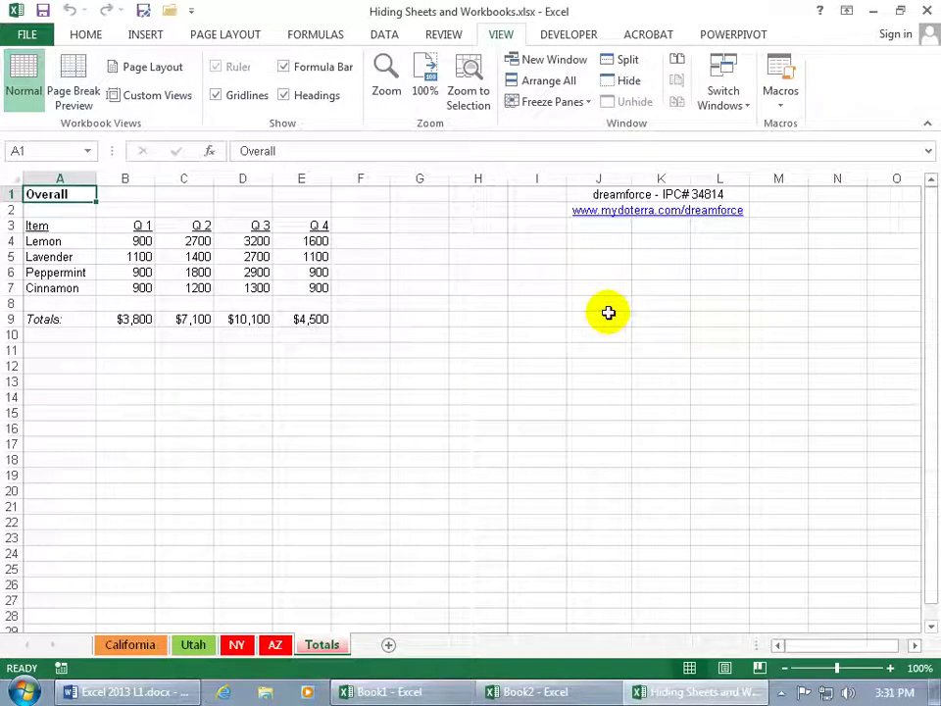
Select cell I6, then bring the Book2 workbook to the front from the taskbar.
left_click(527, 274)
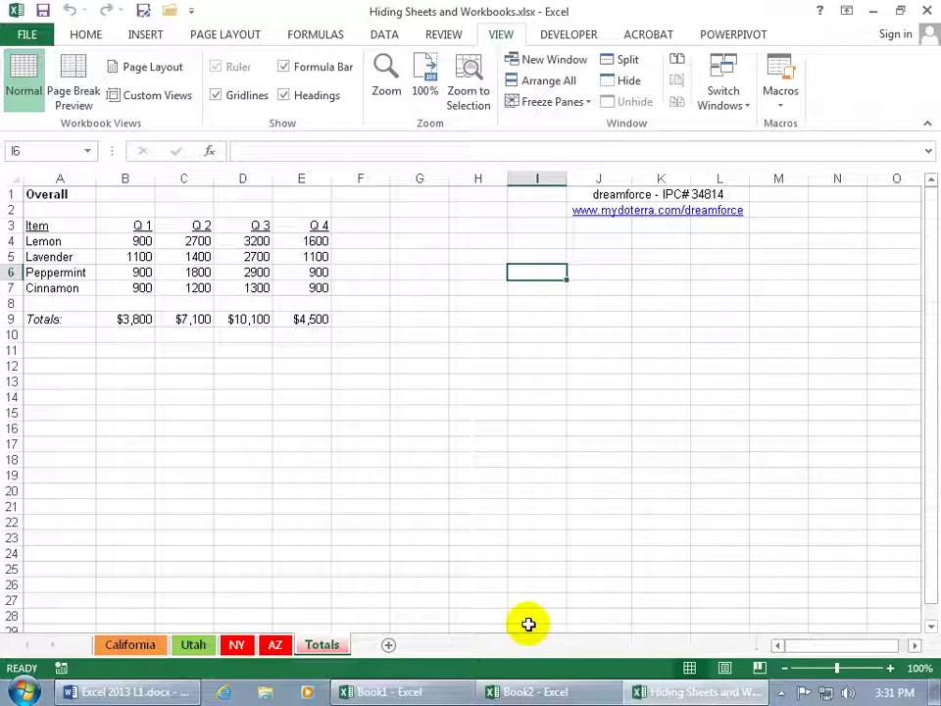
mouse_move(495, 698)
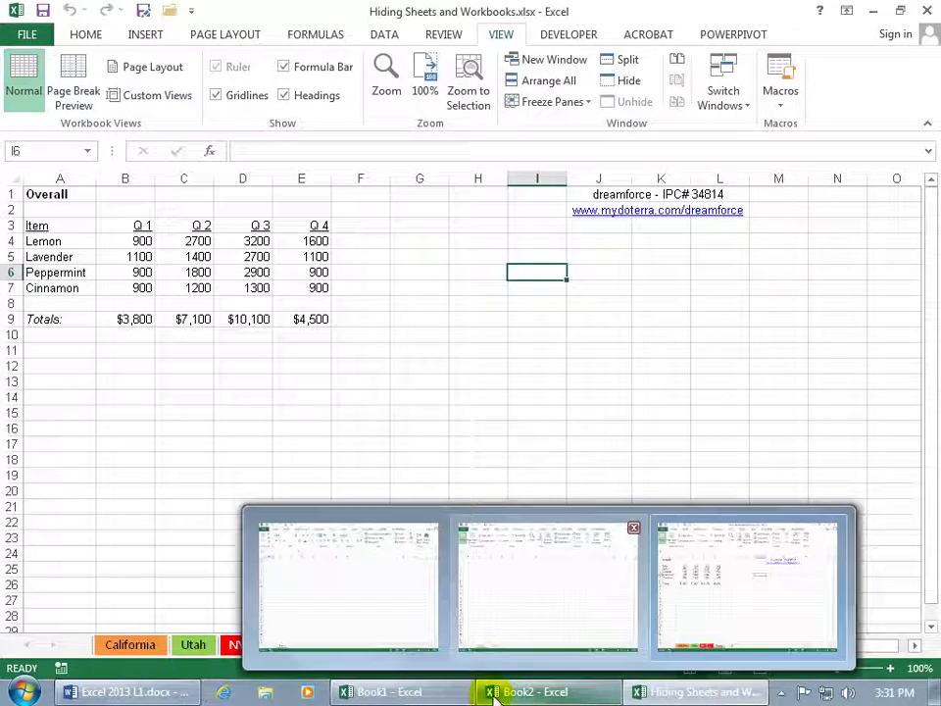
left_click(522, 694)
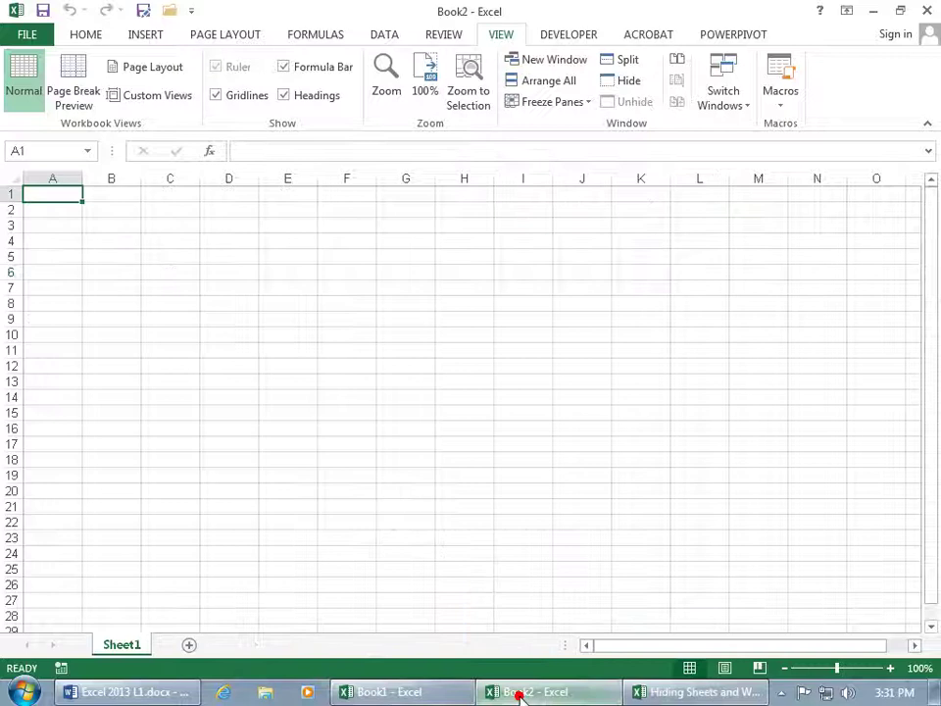
Hide the Book2 window, then unhide Book2 from the list of hidden workbooks.
left_click(628, 82)
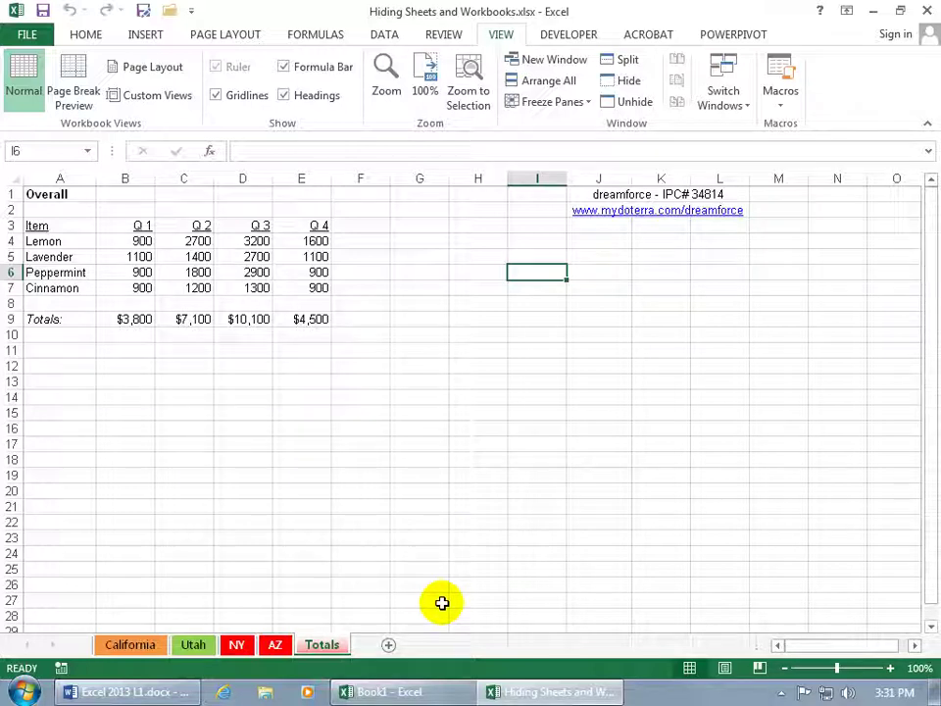
left_click(629, 101)
left_click(169, 588)
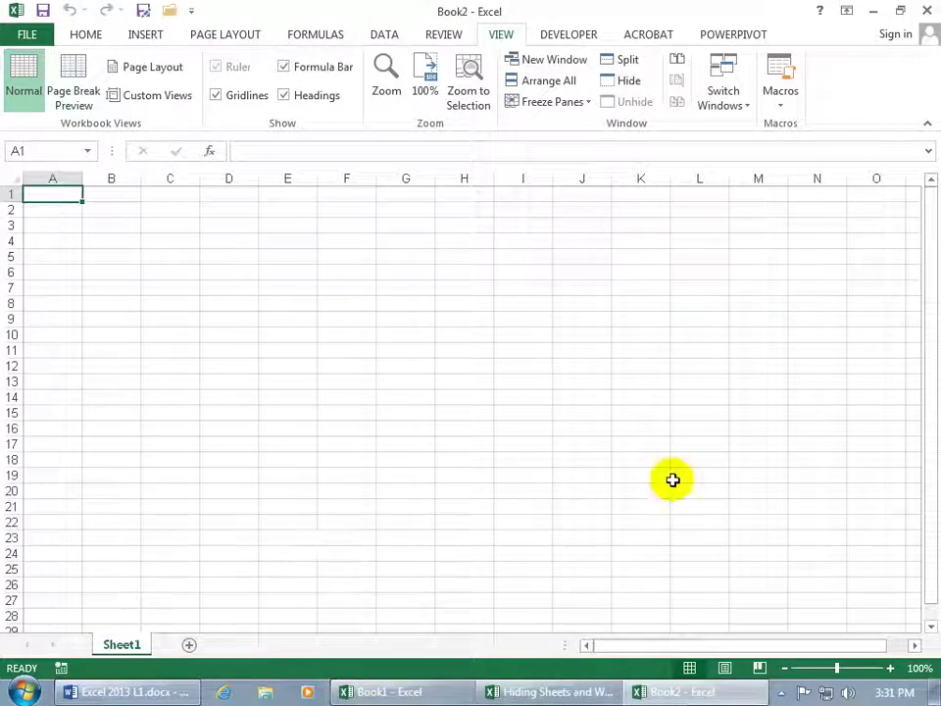